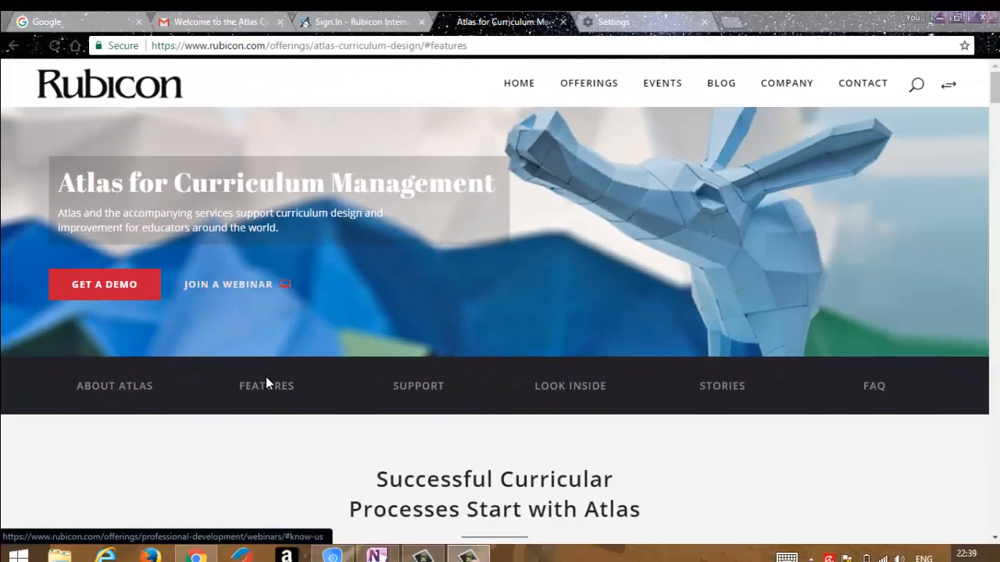
Go to the Features section of the Atlas for Curriculum Management page.
left_click(266, 383)
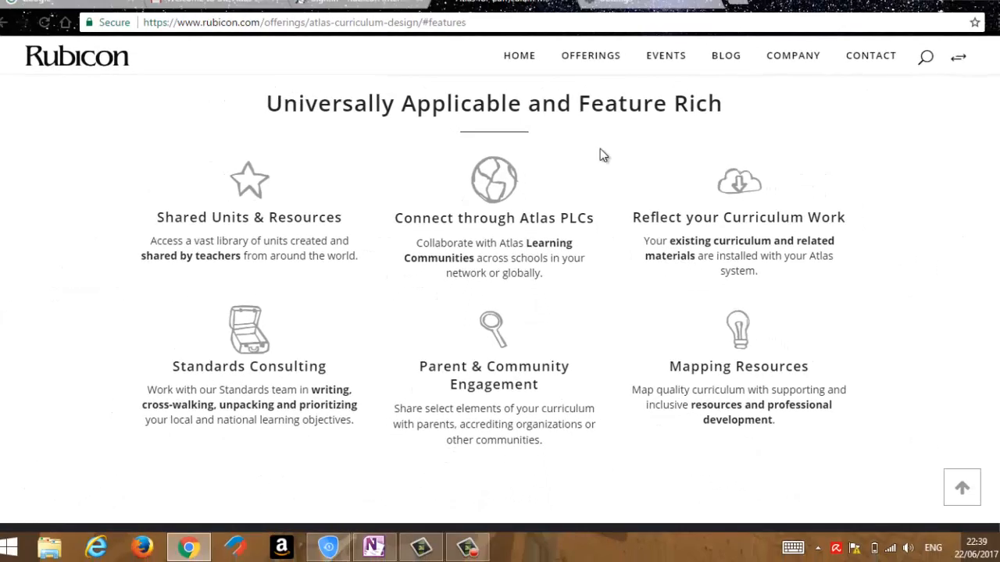
Sign in to the Atlas site with the remembered e-mail address and dismiss the pop-up window.
left_click(336, 8)
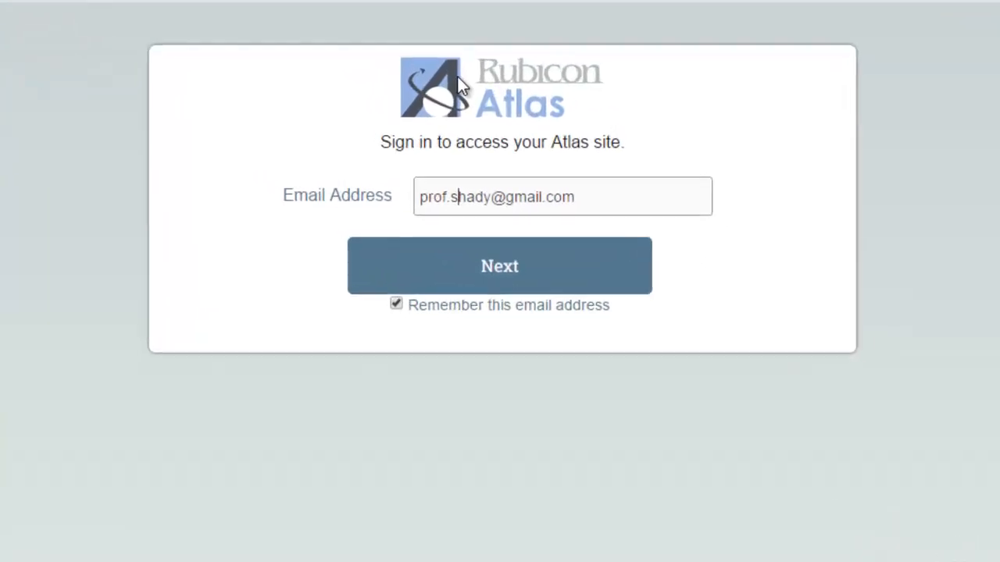
left_click(622, 206)
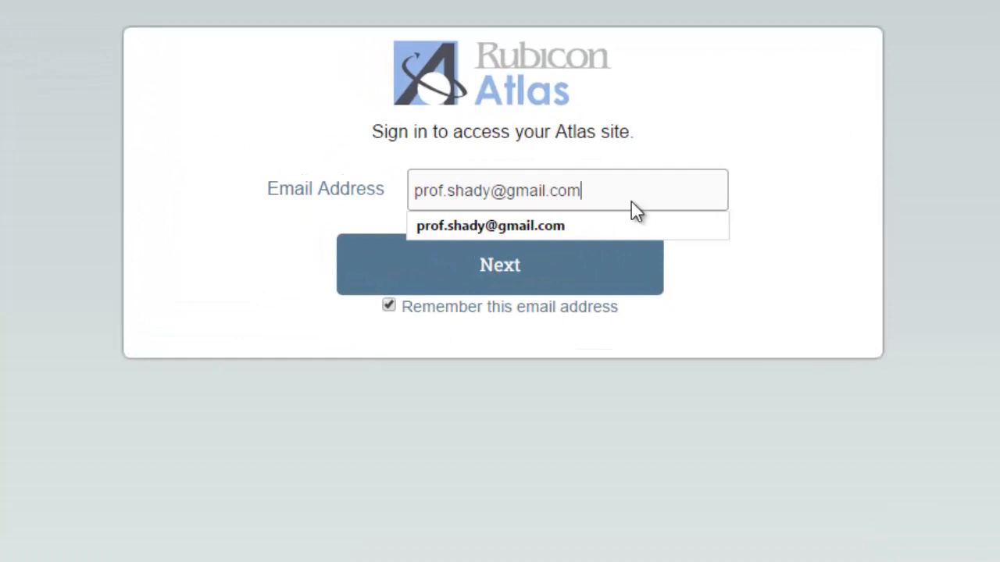
left_click(517, 286)
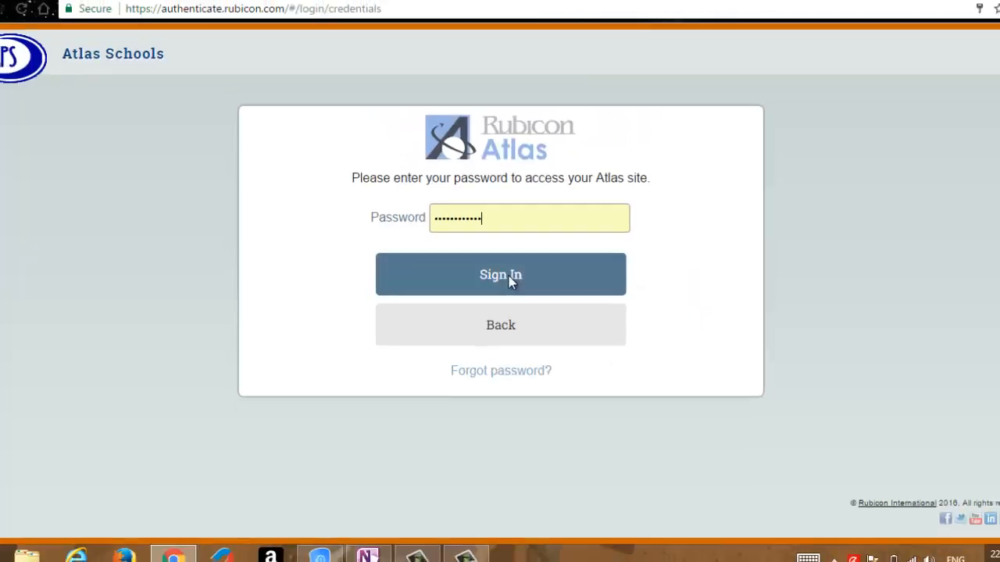
left_click(508, 280)
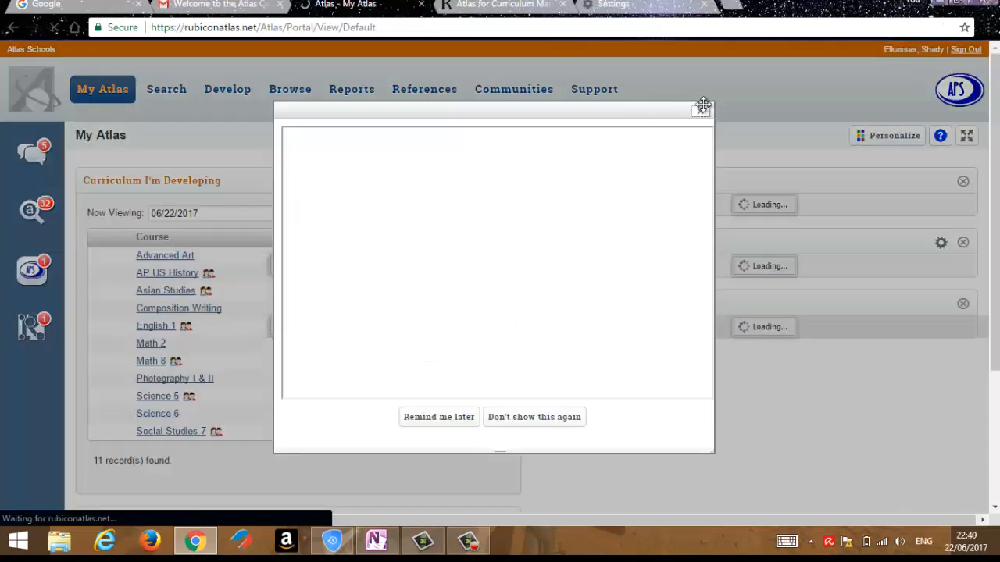
left_click(701, 112)
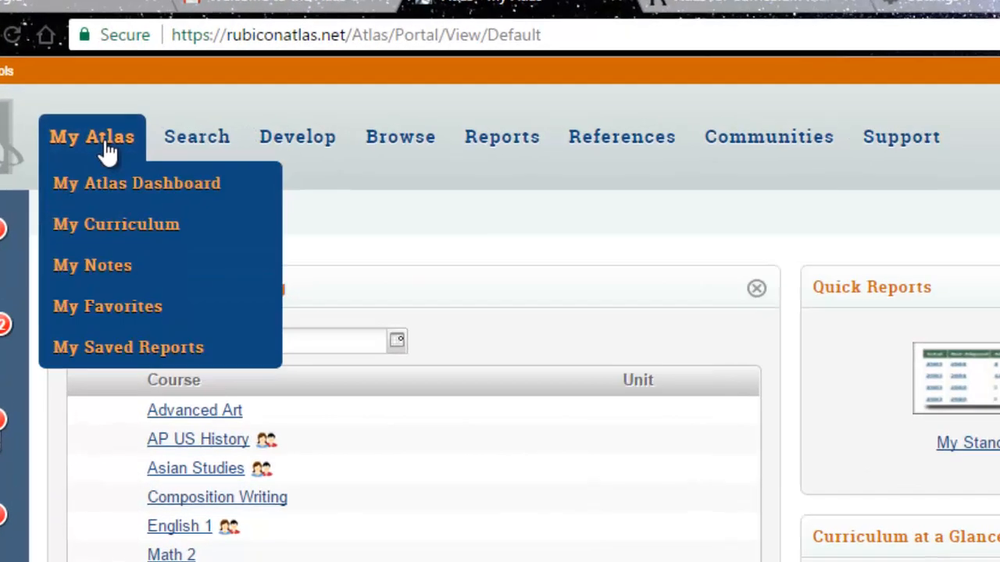
Review the options under each main navigation heading, from My Atlas and Search through References, Communities and Support.
mouse_move(174, 94)
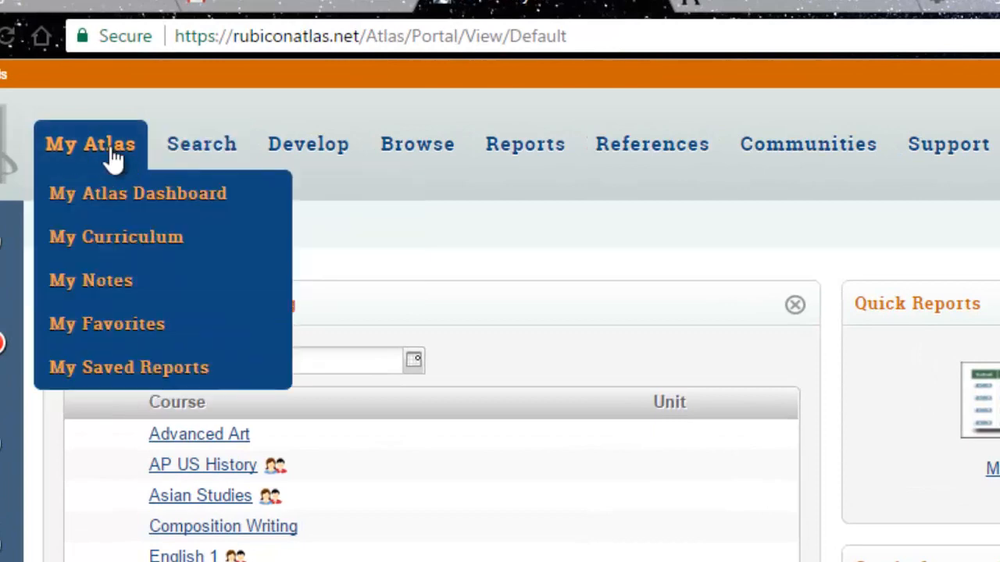
mouse_move(127, 147)
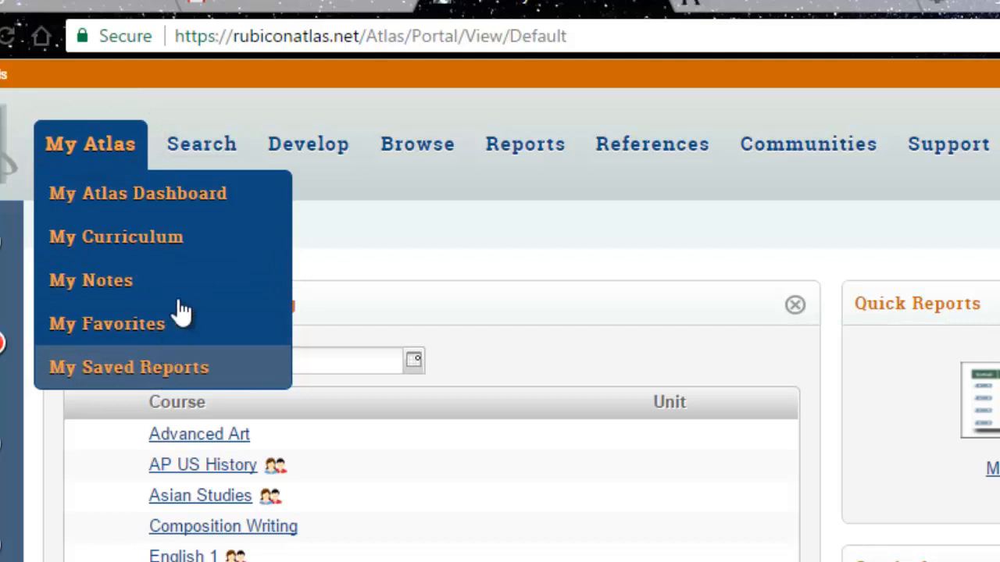
mouse_move(186, 153)
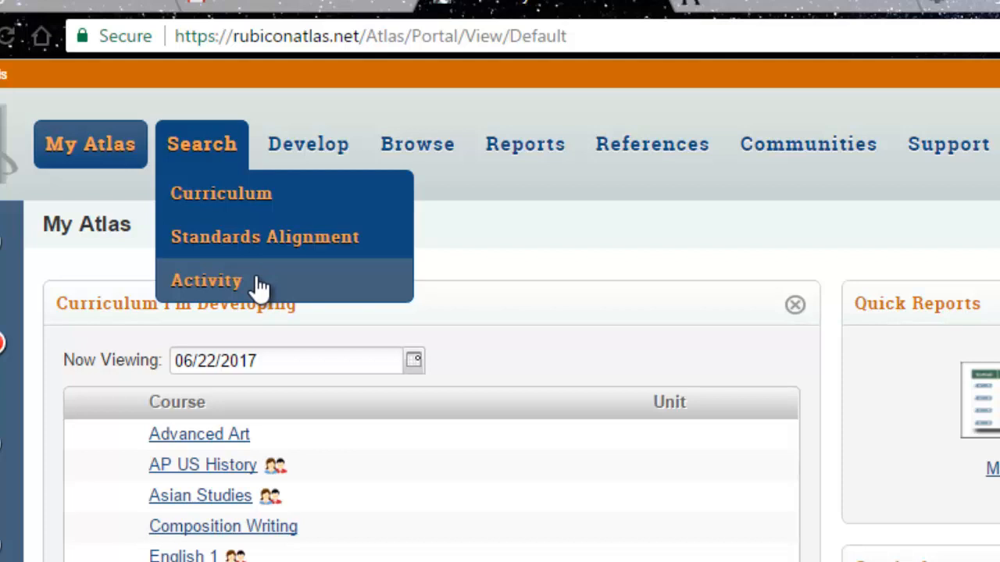
mouse_move(279, 145)
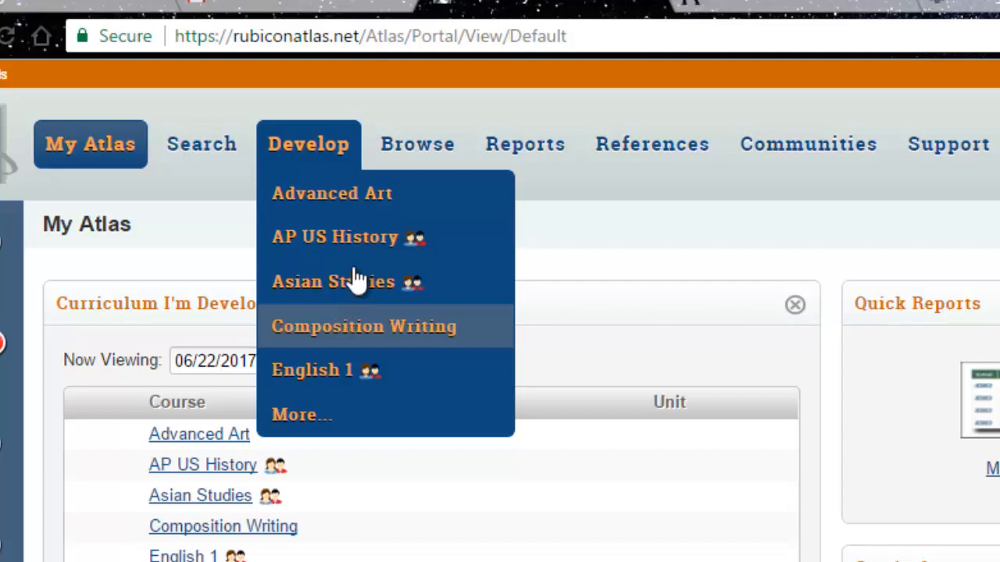
mouse_move(401, 144)
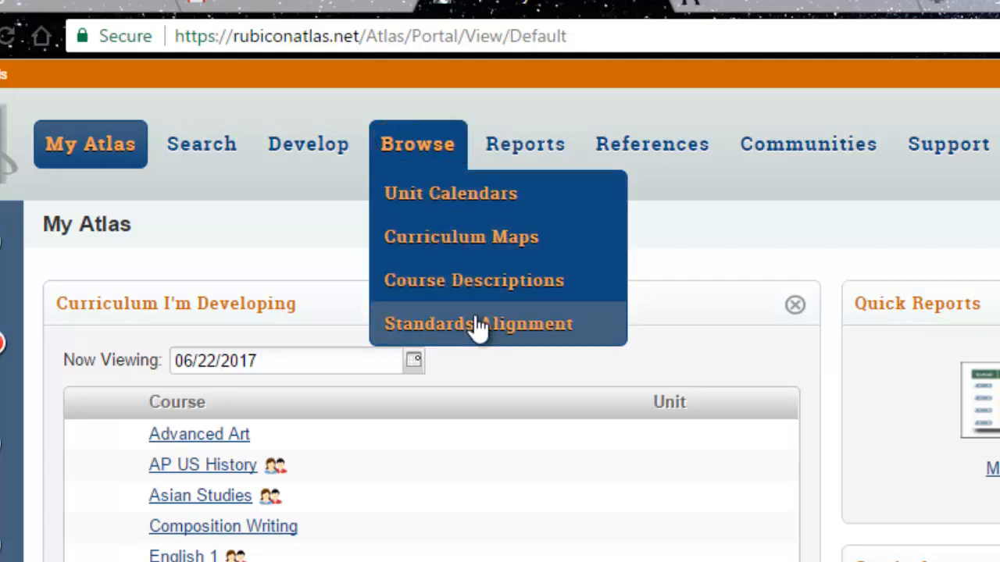
mouse_move(526, 161)
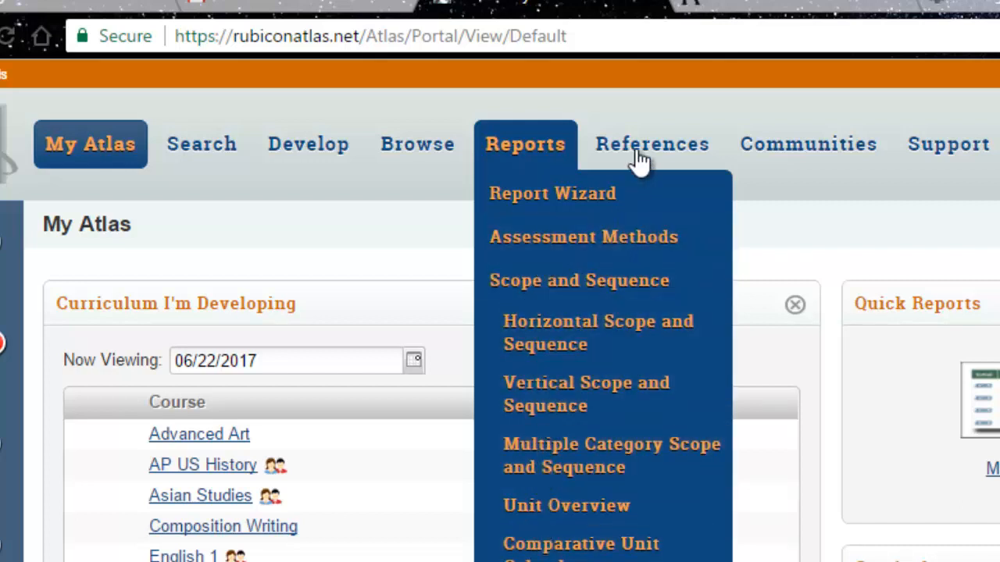
mouse_move(645, 155)
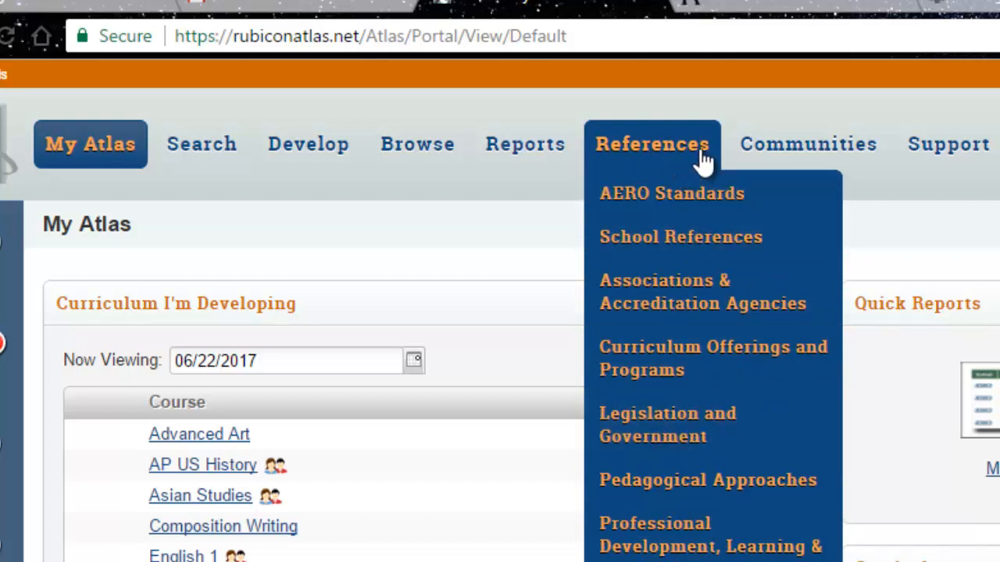
mouse_move(755, 161)
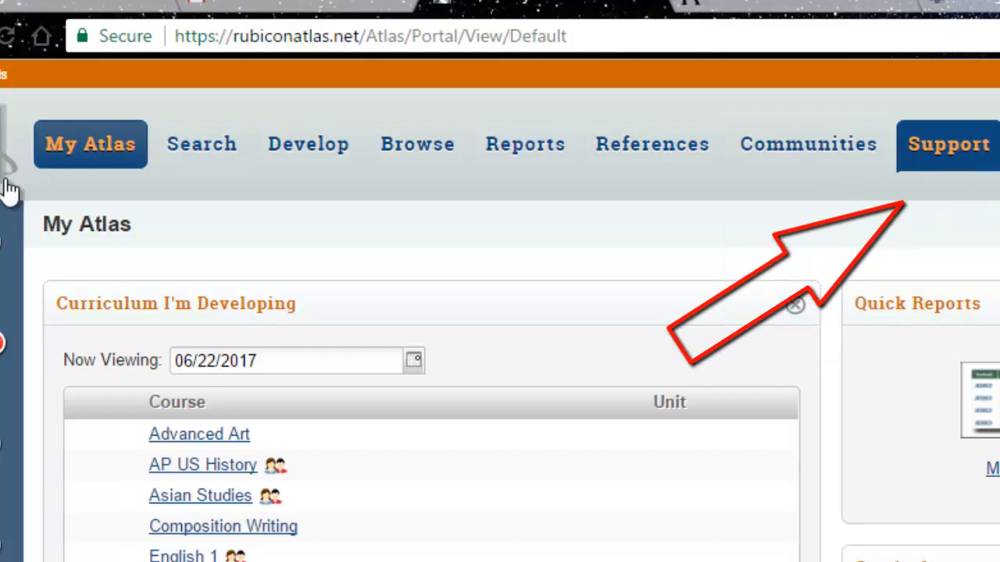
Open the My Atlas Dashboard and look over its panels, including the date calendar of Curriculum I'm Developing.
mouse_move(80, 132)
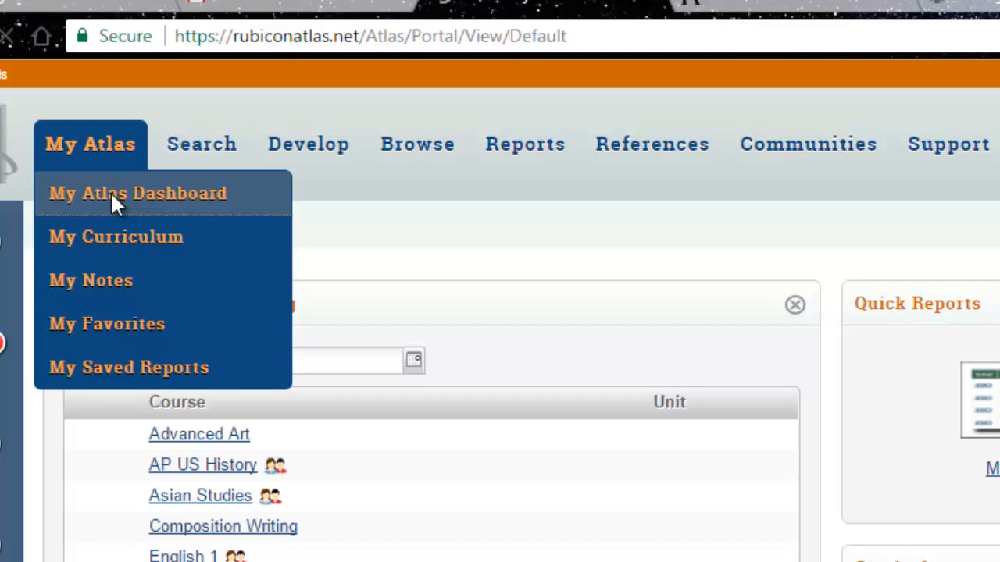
left_click(110, 191)
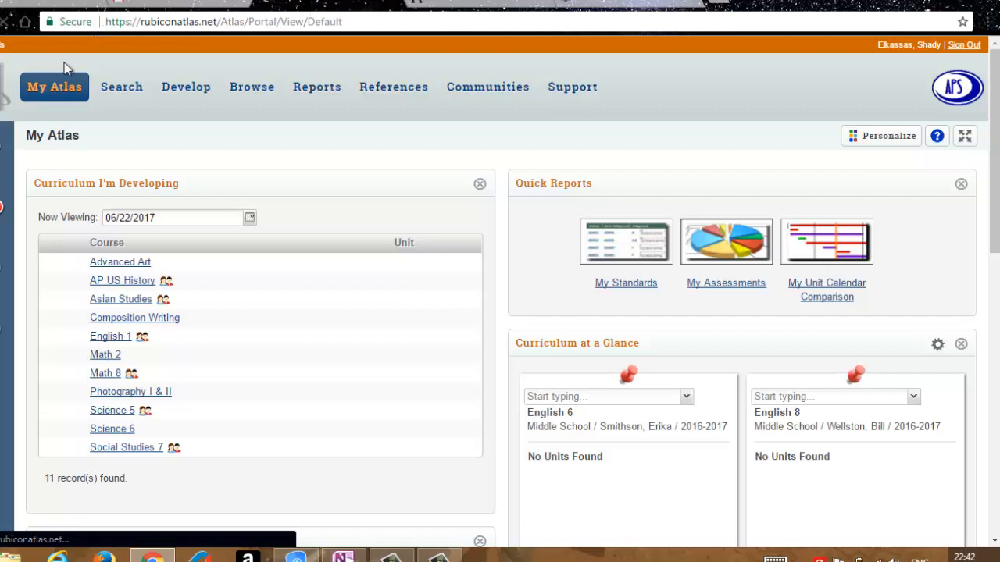
mouse_move(53, 93)
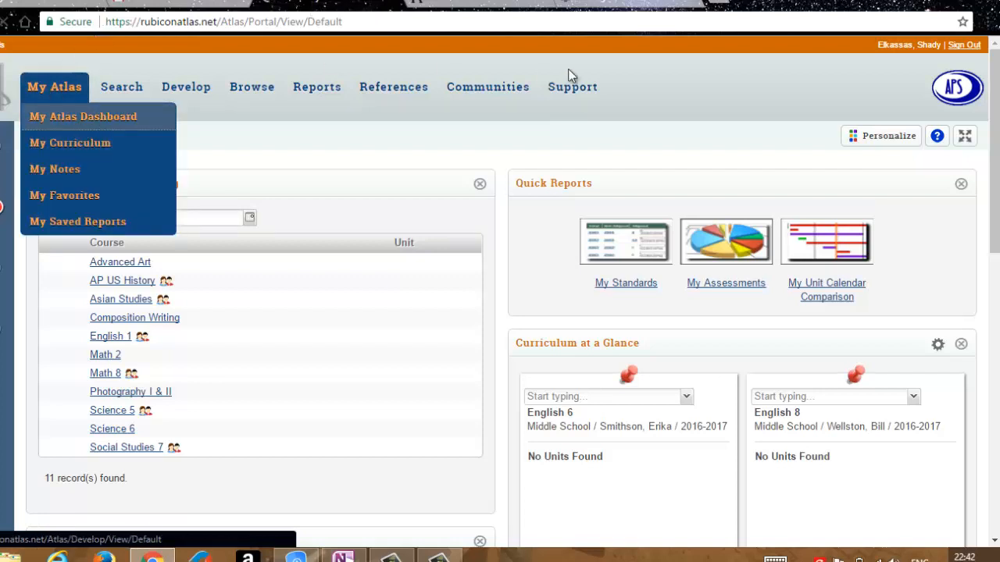
scroll(997, 76, "down", 4)
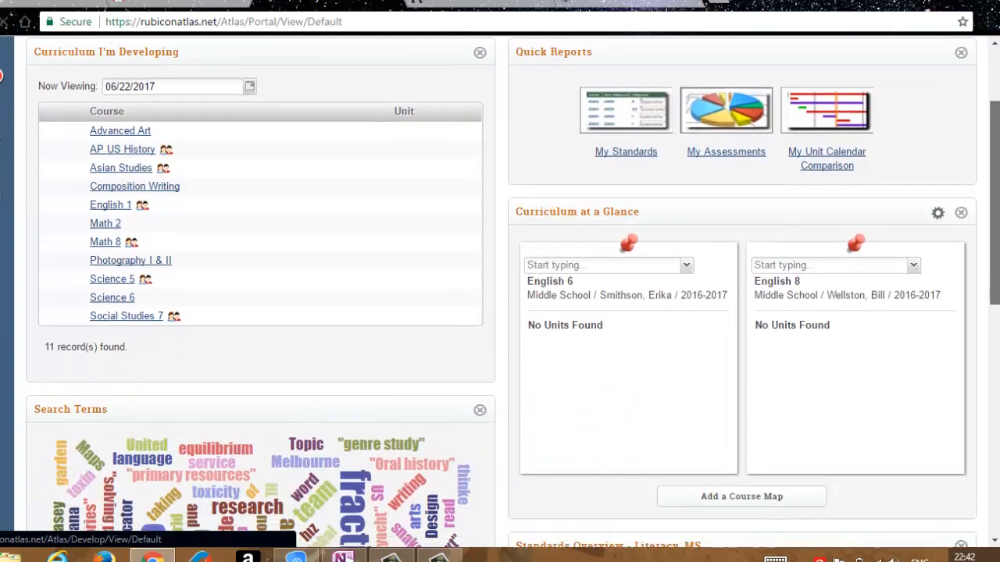
scroll(996, 35, "up", 2)
scroll(997, 36, "up", 2)
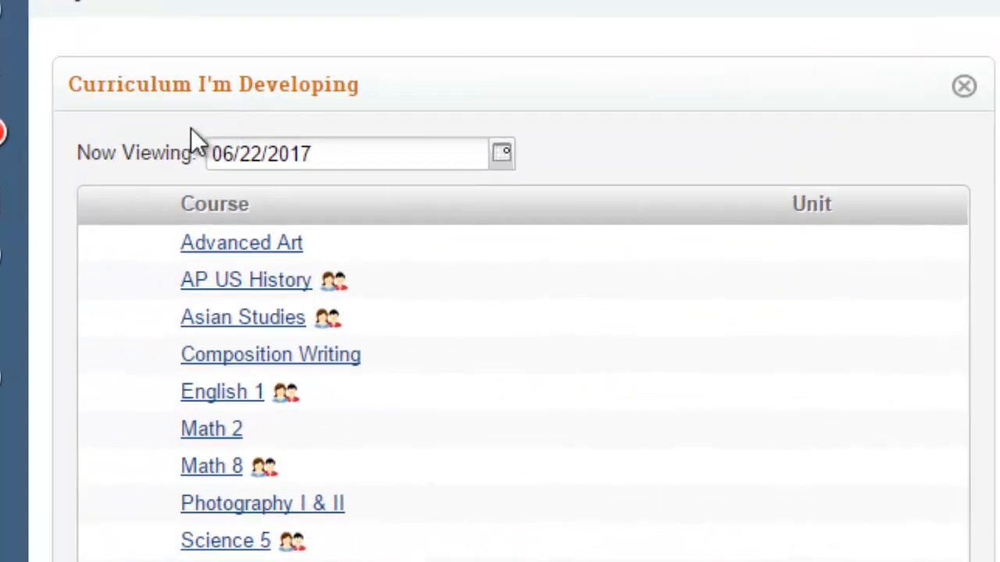
left_click(502, 160)
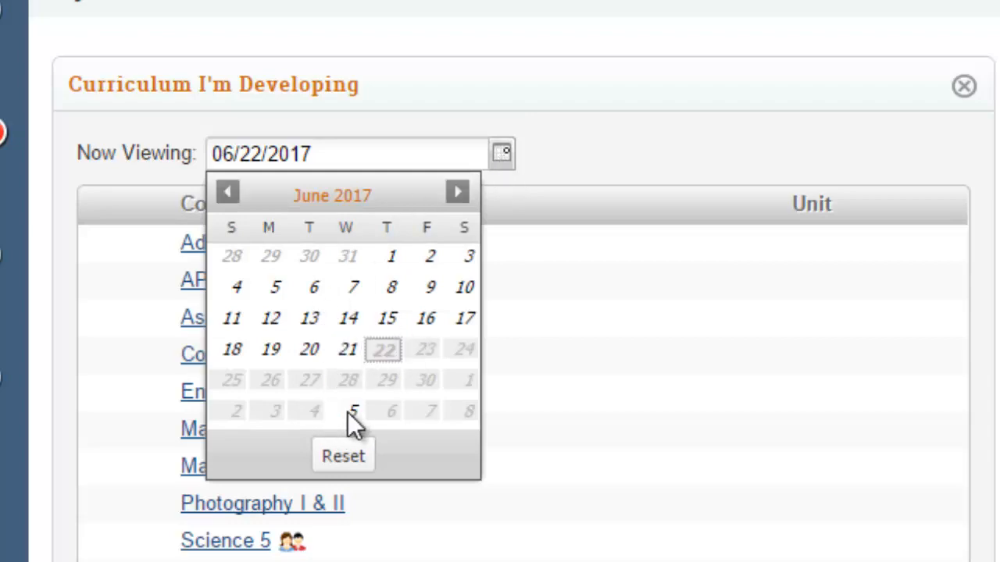
left_click(529, 28)
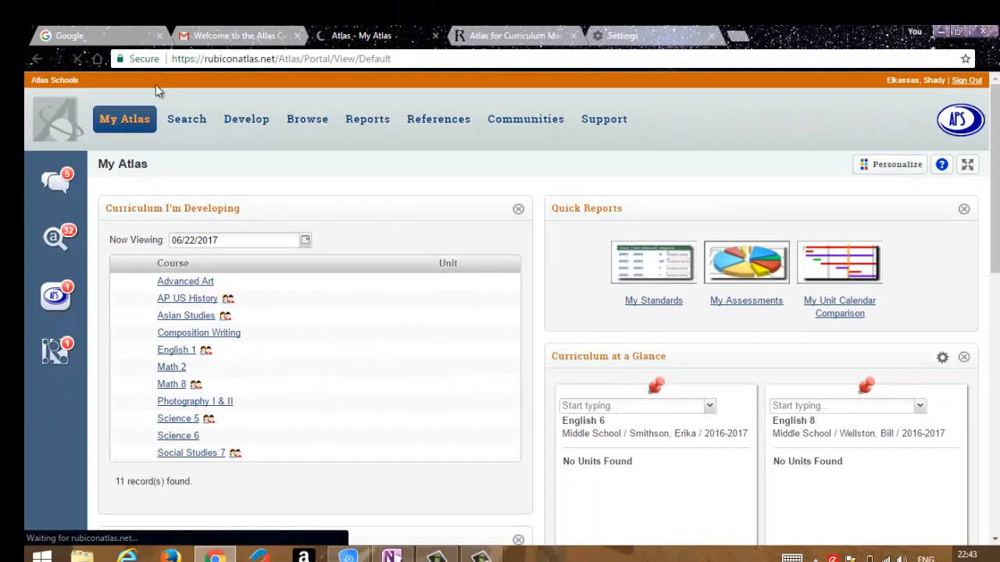
Show the My Curriculum course list and open the Advanced Art course.
mouse_move(127, 124)
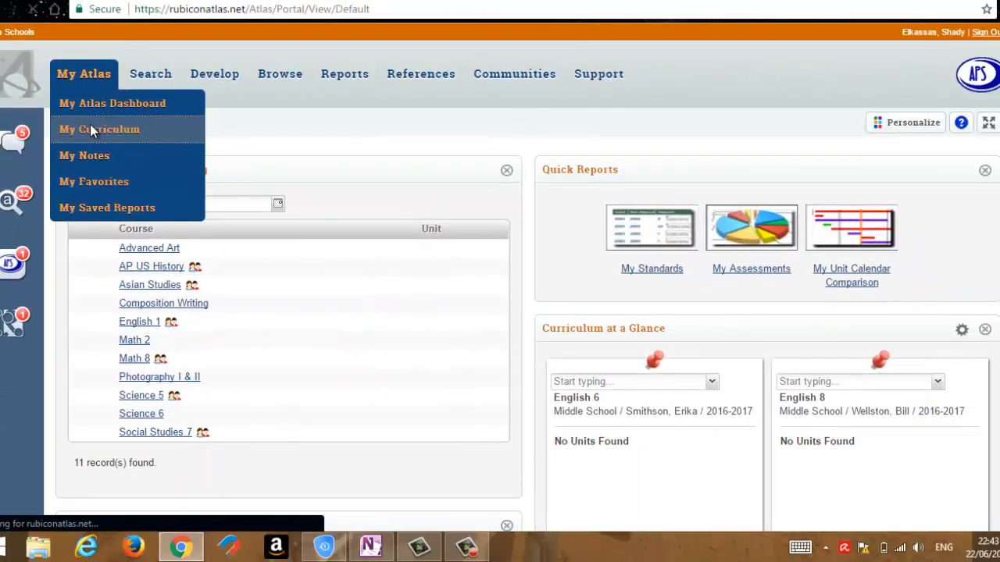
left_click(90, 130)
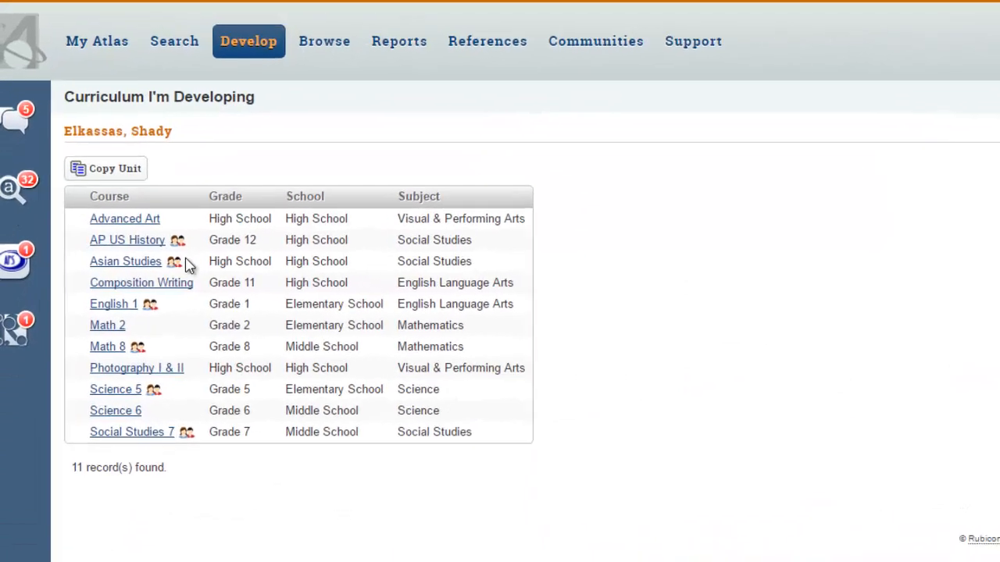
mouse_move(153, 250)
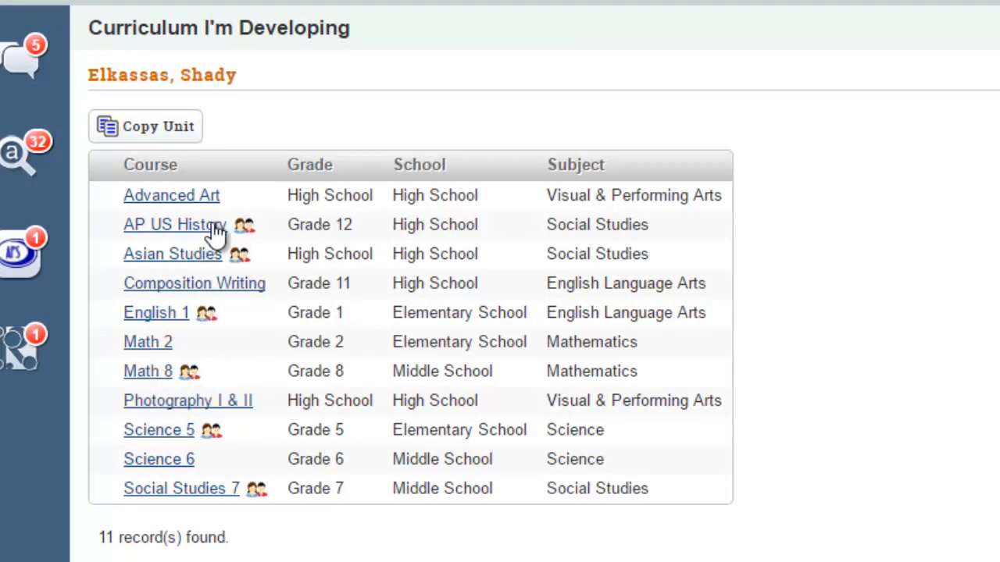
left_click(179, 195)
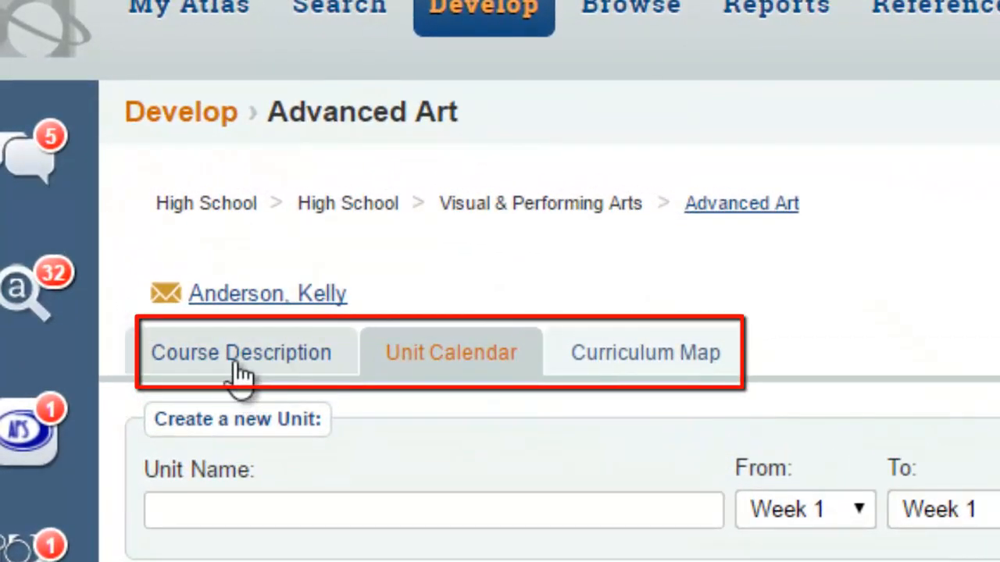
Open the Advanced Art course description and examine its text editor and attachment option.
left_click(240, 375)
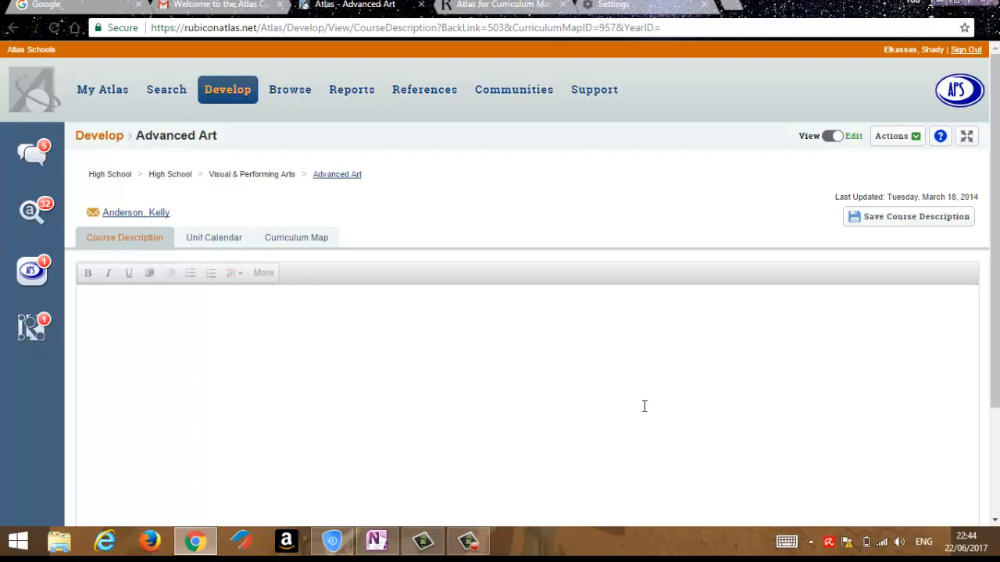
scroll(943, 292, "down", 2)
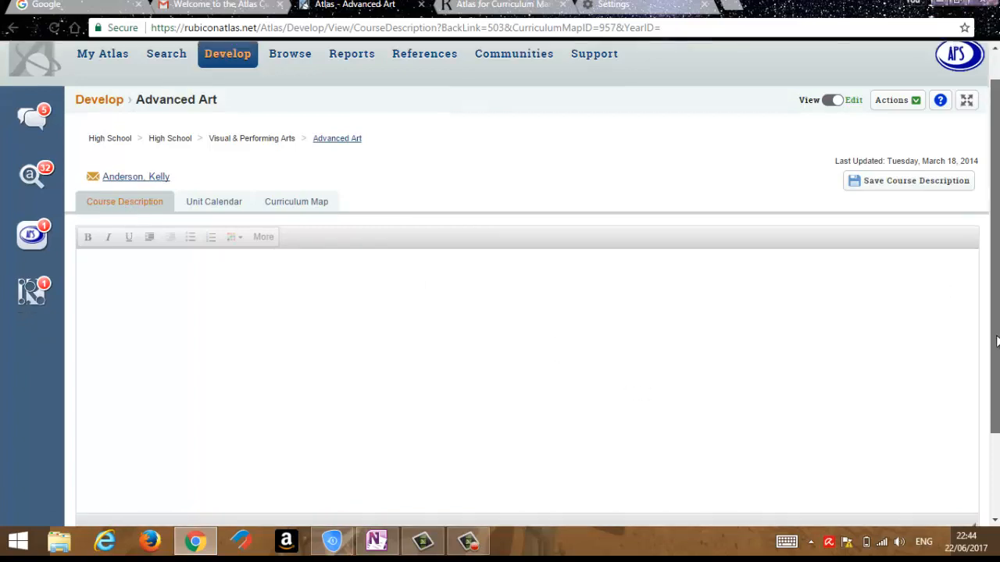
left_click_drag(995, 365, 995, 371)
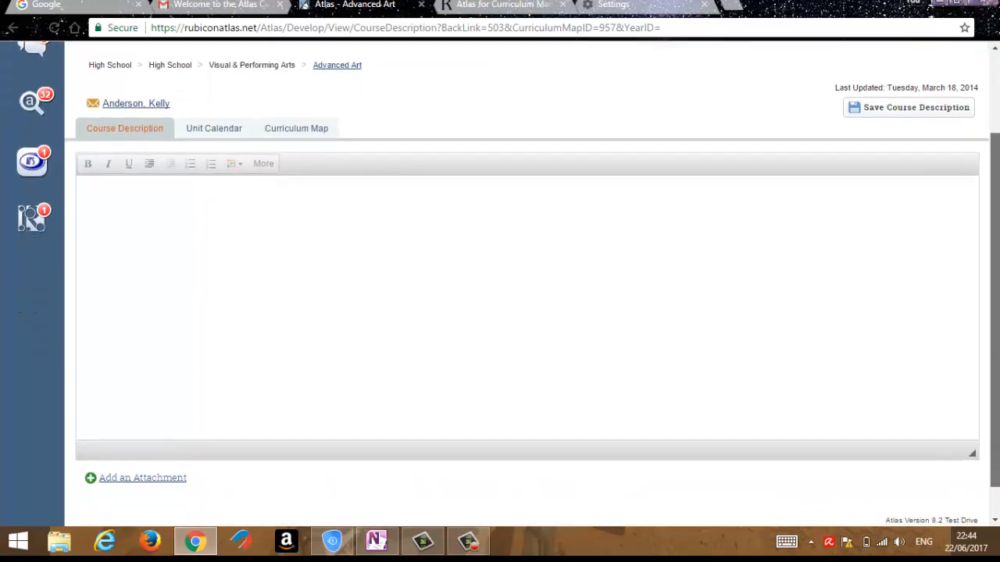
left_click(408, 268)
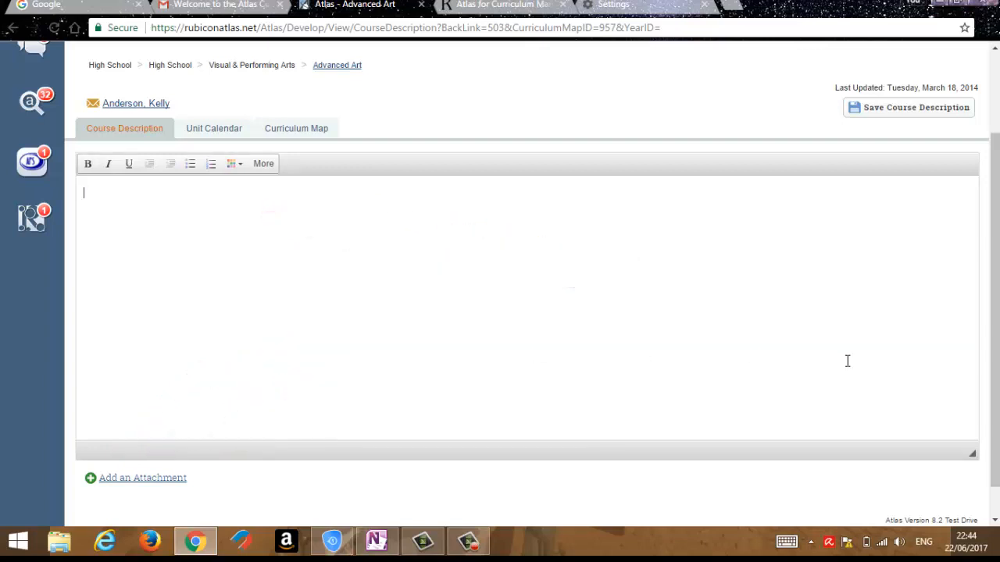
scroll(259, 439, "down", 1)
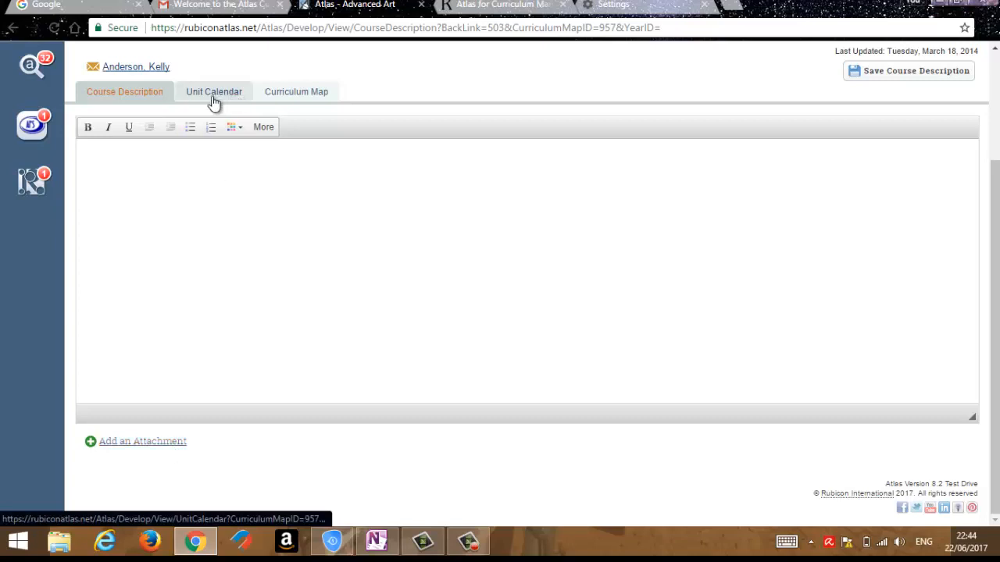
In the Advanced Art unit calendar, shorten the Conception Building unit so that it starts in week 2.
left_click_drag(994, 240, 991, 122)
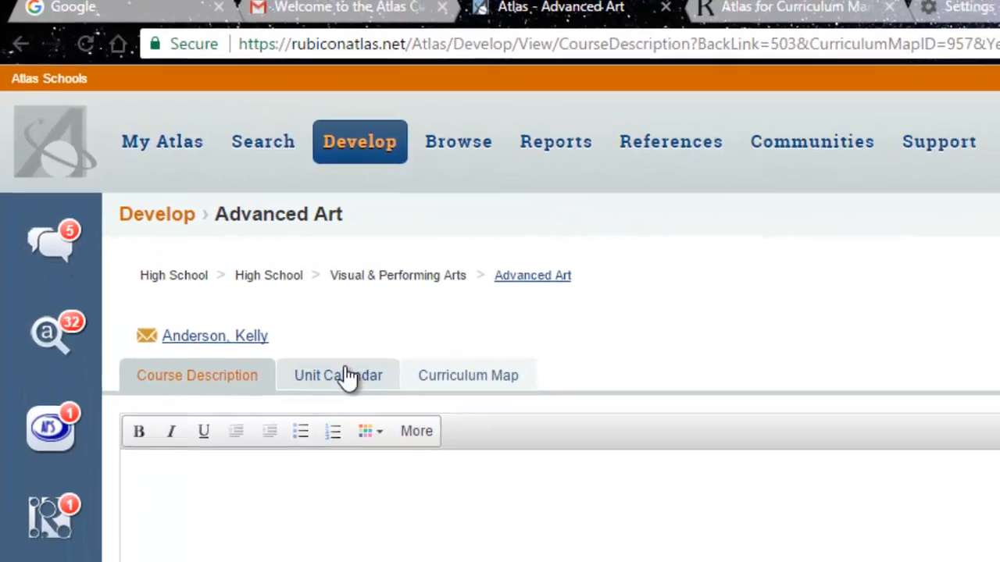
left_click(325, 361)
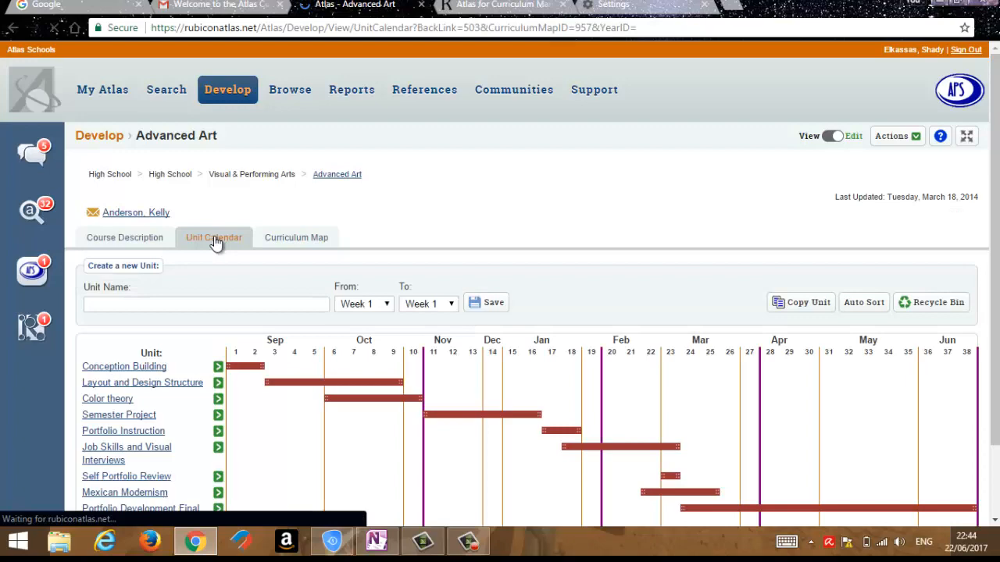
left_click_drag(994, 364, 994, 437)
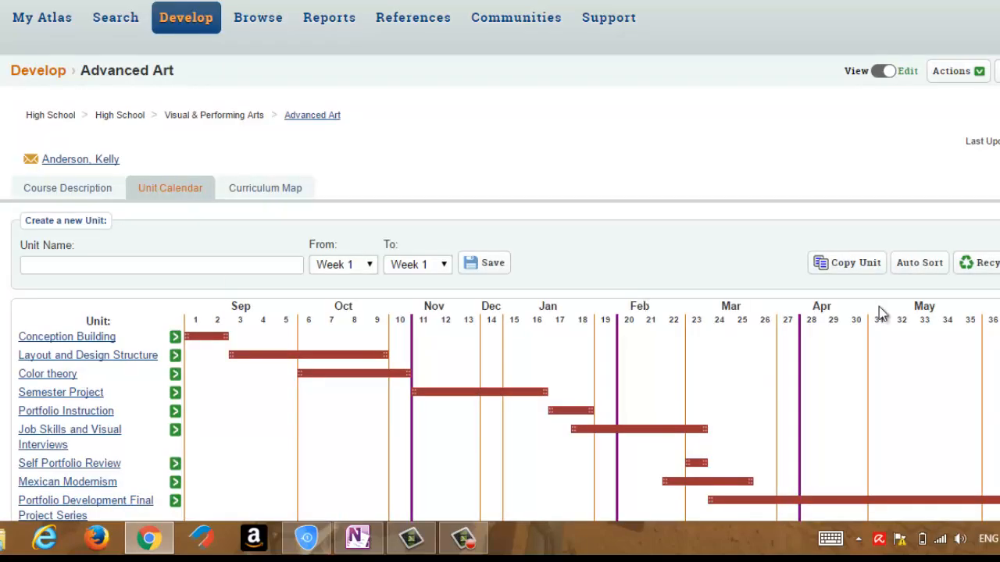
scroll(817, 196, "down", 1)
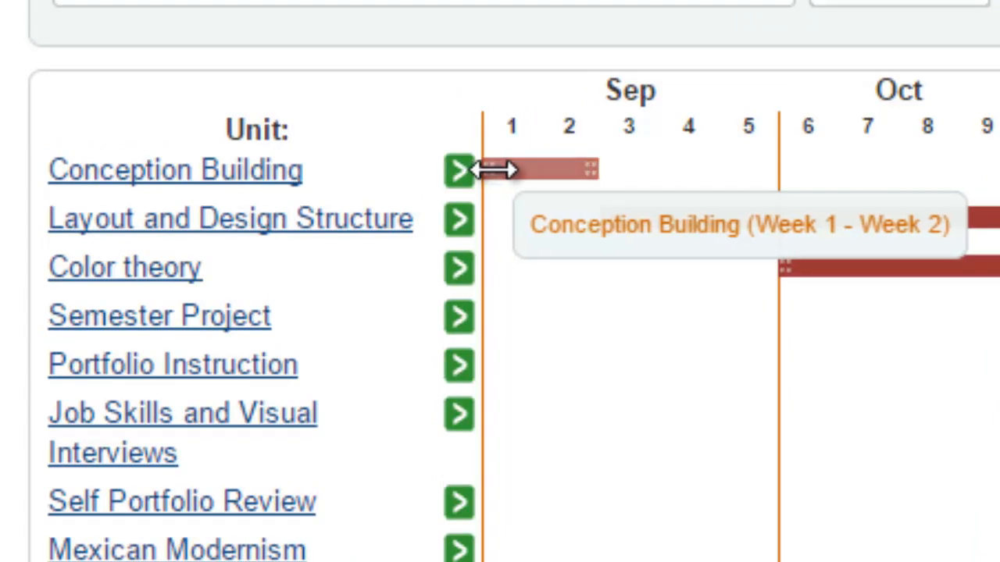
left_click_drag(505, 167, 531, 183)
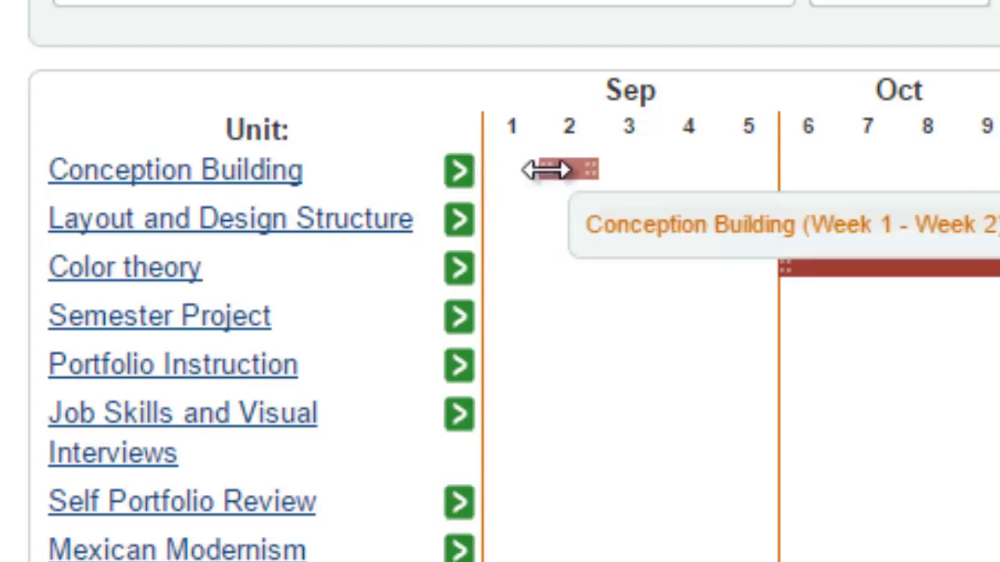
Reschedule the Conception Building unit in the unit calendar so that it runs in week 1 only.
left_click_drag(535, 171, 510, 167)
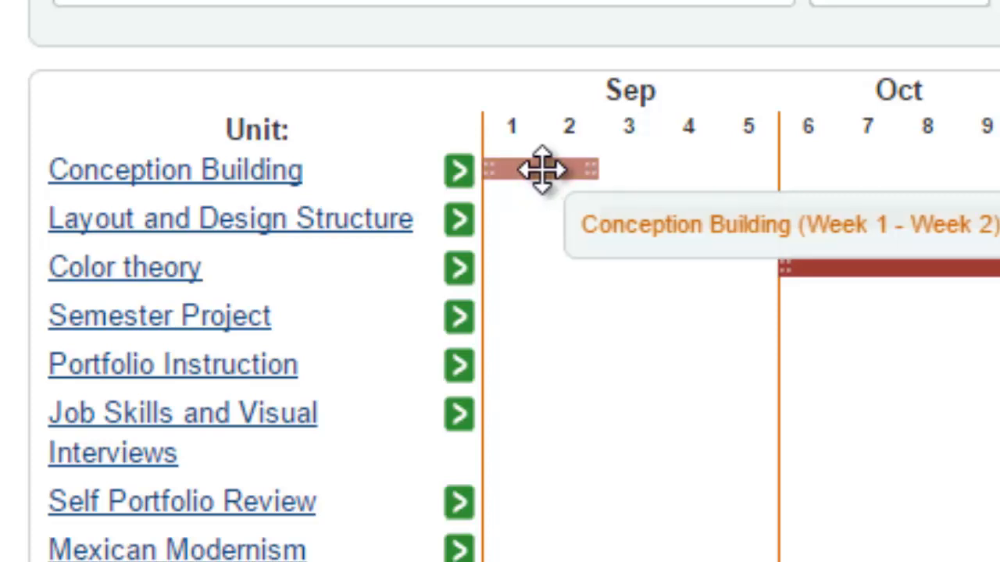
left_click_drag(551, 170, 725, 161)
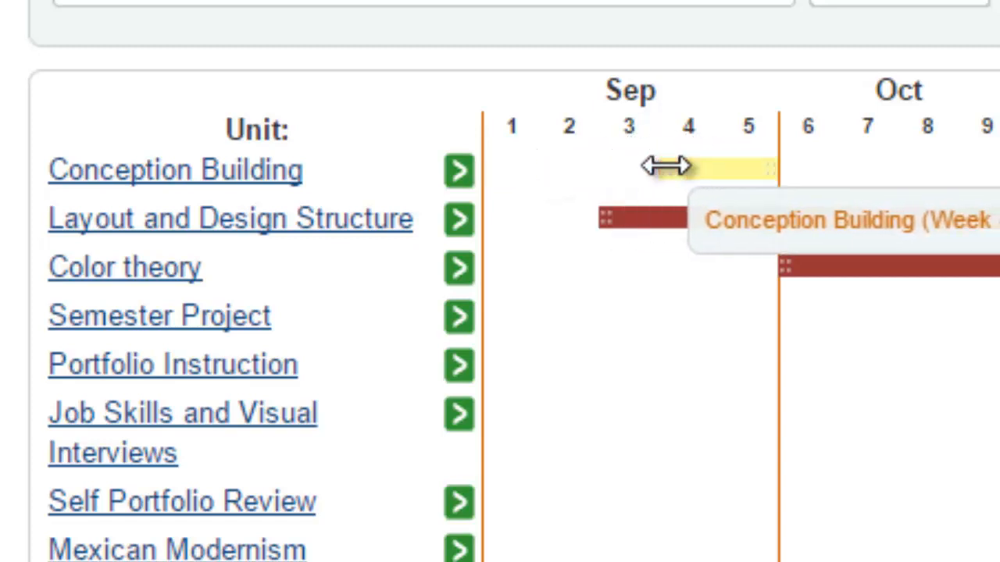
left_click_drag(702, 168, 705, 164)
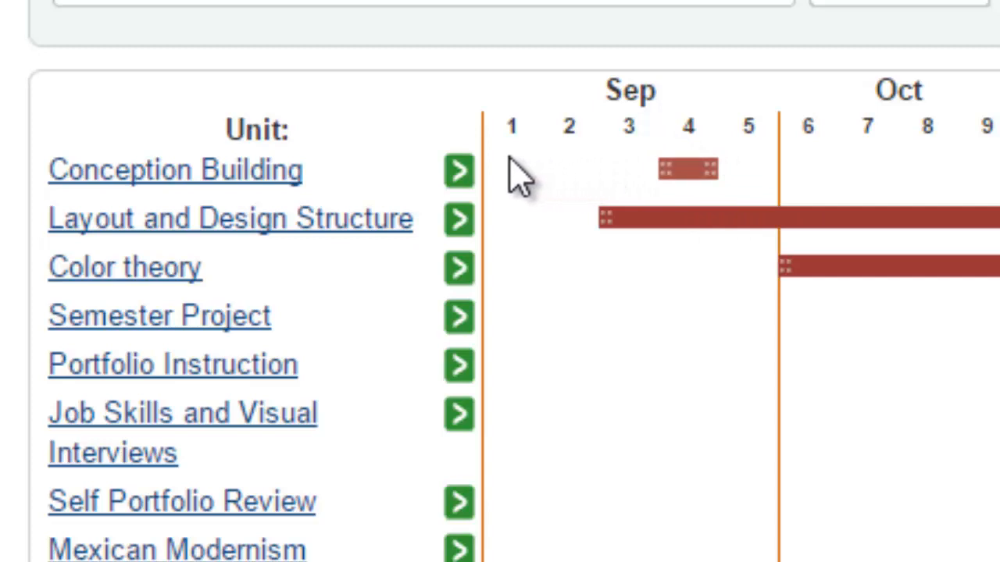
left_click_drag(659, 169, 509, 166)
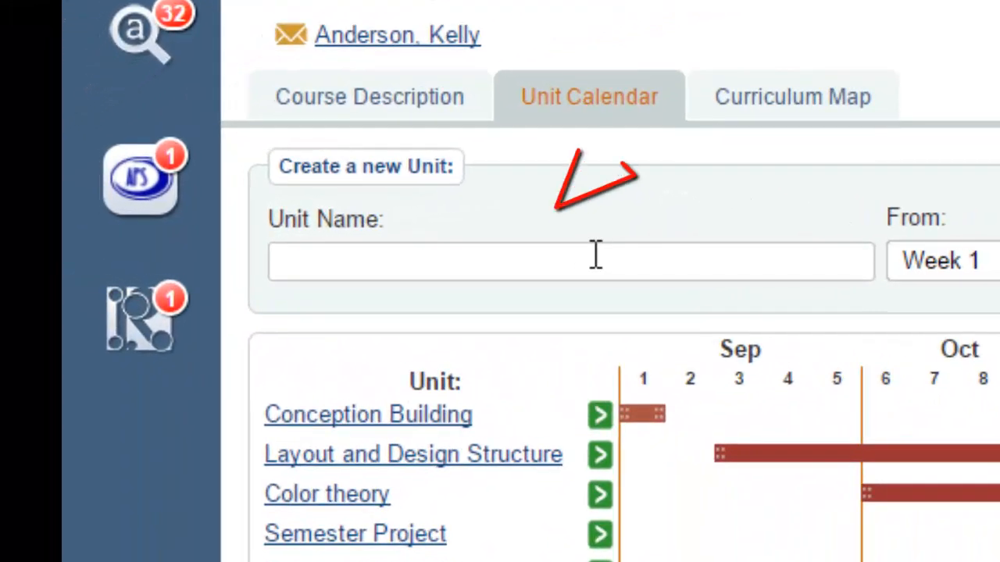
Create and save a new Advanced Art unit named mechanics that runs from Week 1 to Week 3.
left_click(212, 233)
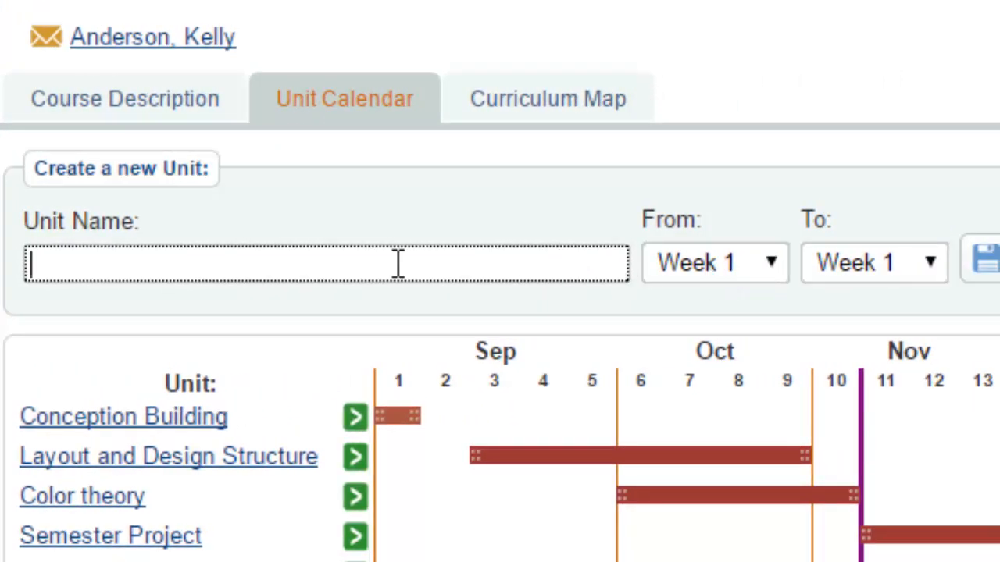
type("echa")
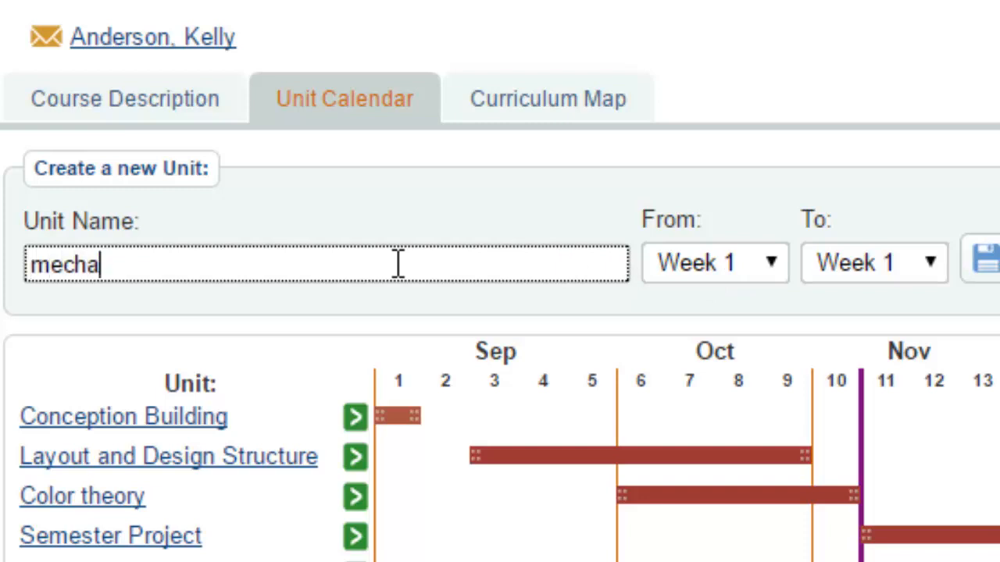
type("nics")
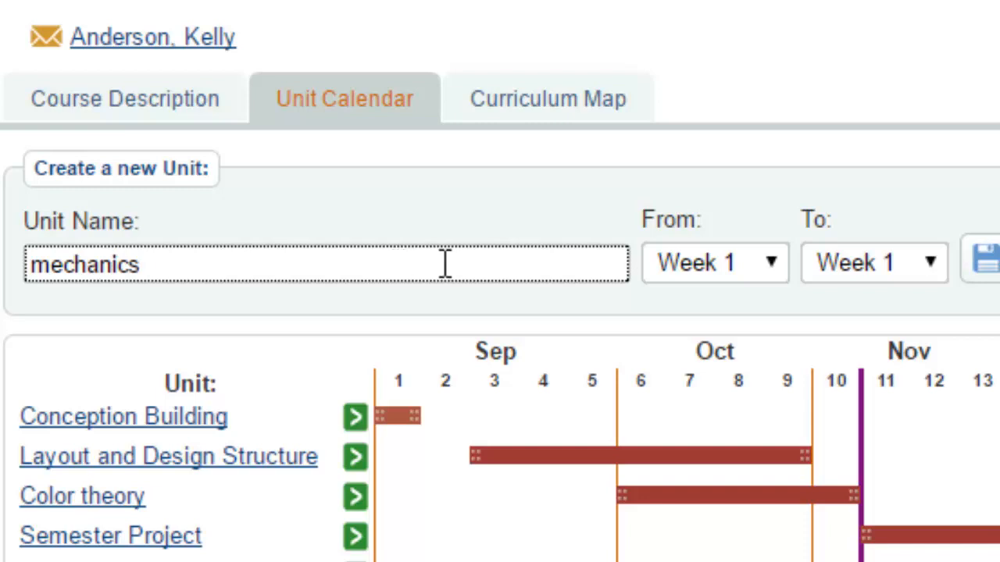
left_click(756, 262)
left_click(766, 265)
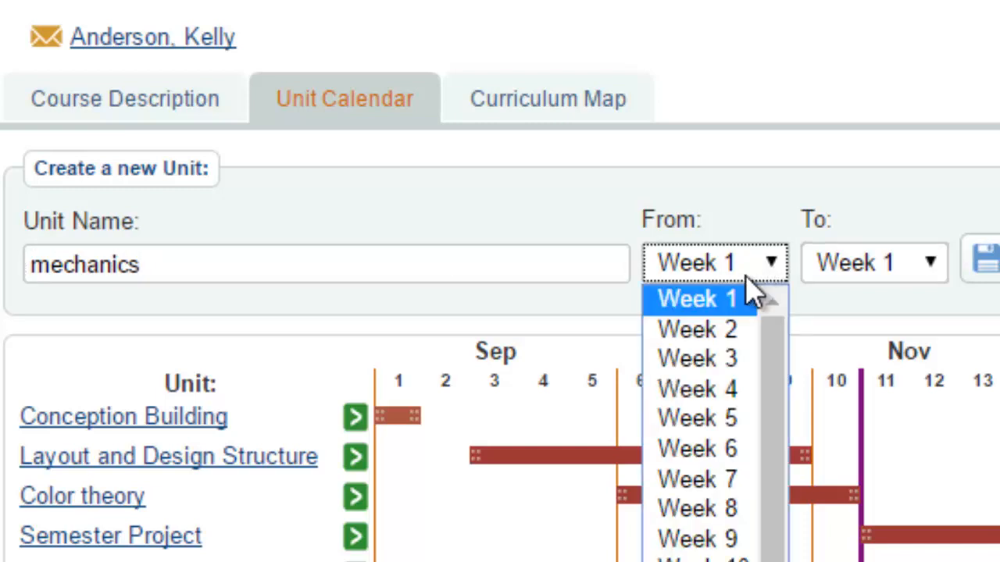
left_click(742, 298)
left_click(869, 265)
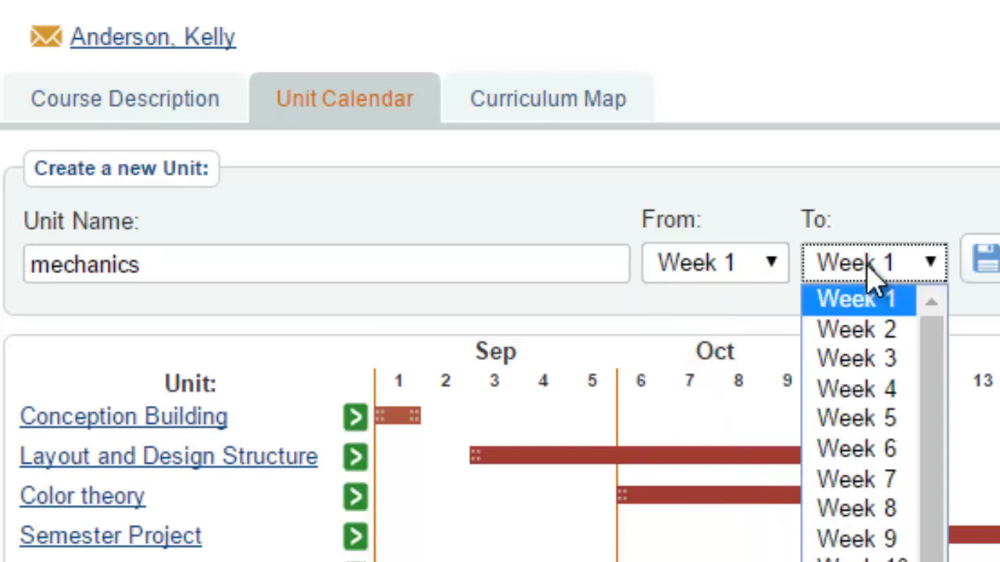
left_click(884, 361)
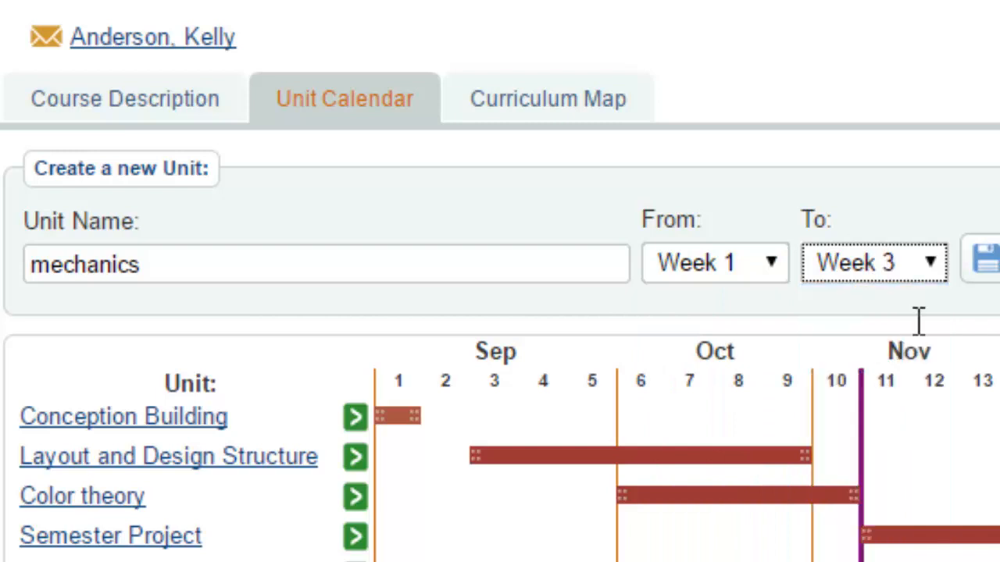
left_click(985, 261)
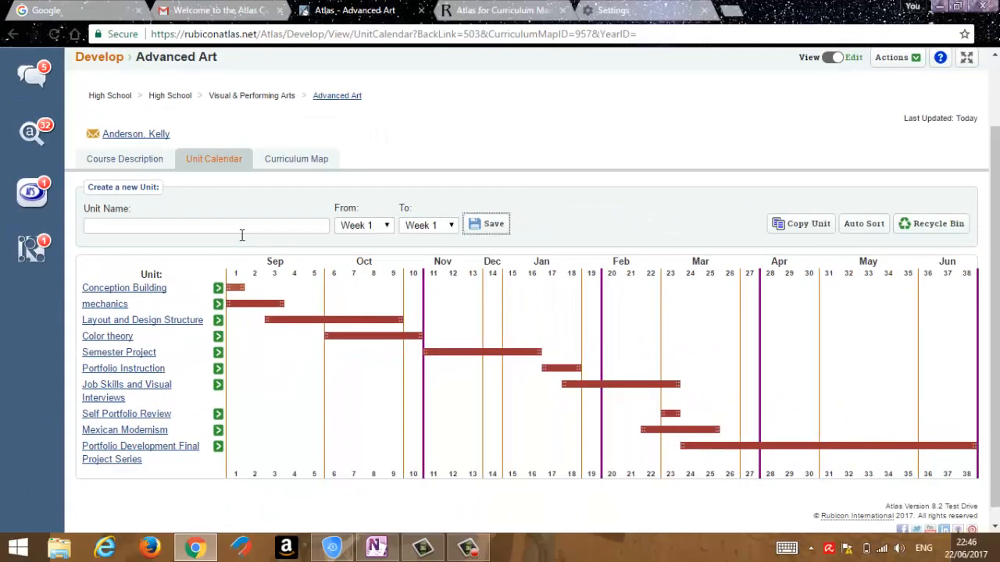
Open the mechanics unit's planner and look over the list of Advanced Art units under its title.
left_click(215, 220)
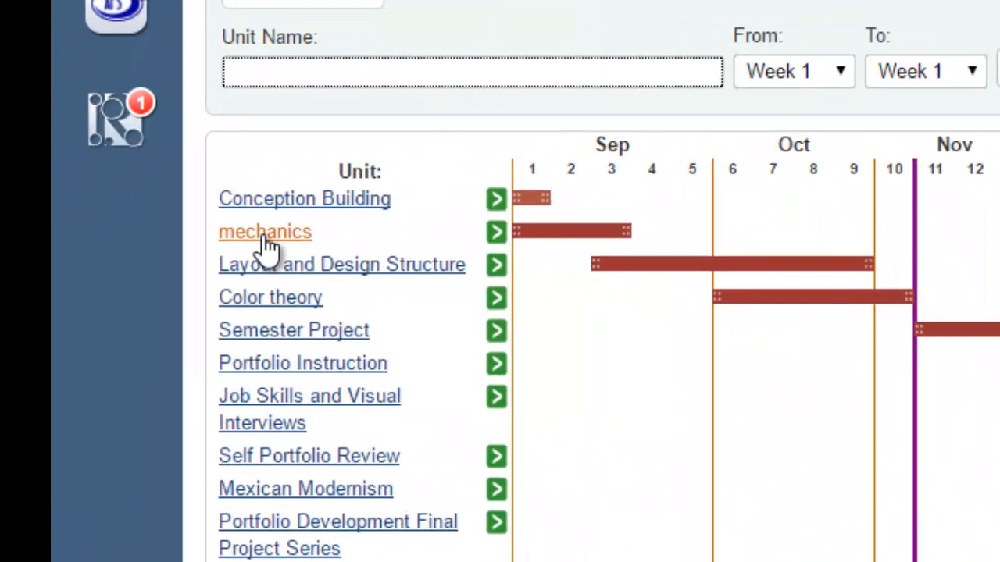
left_click(265, 234)
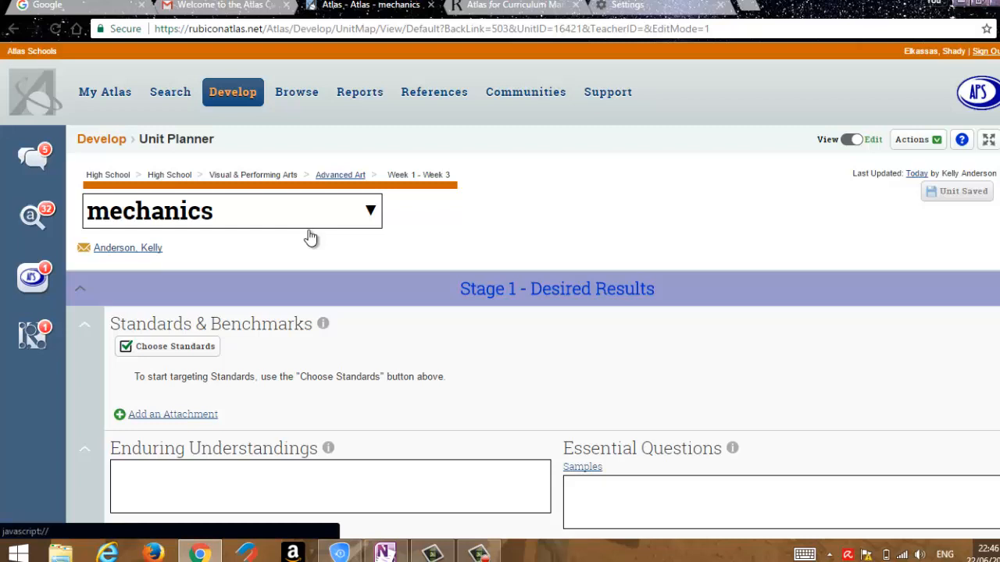
left_click(355, 213)
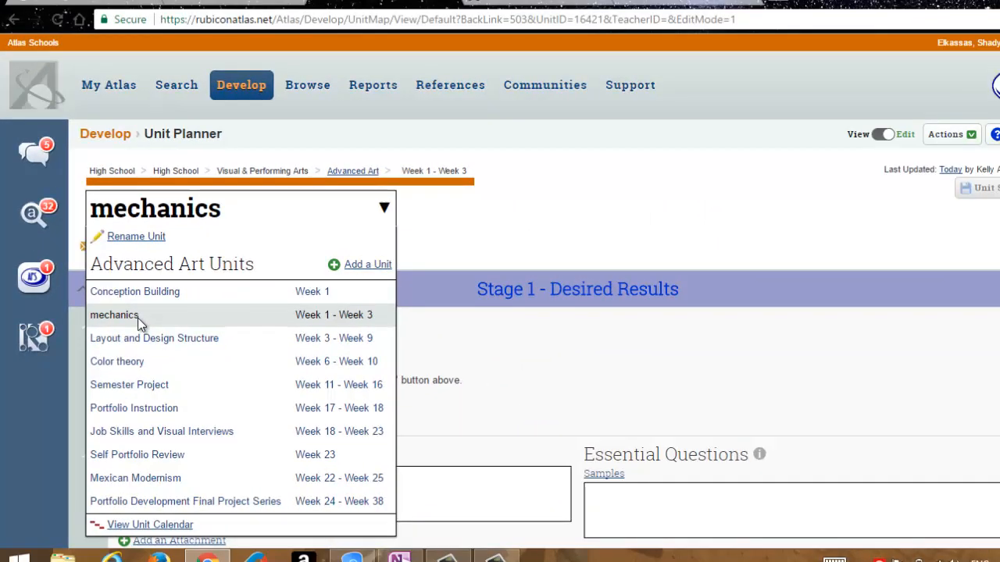
left_click(515, 247)
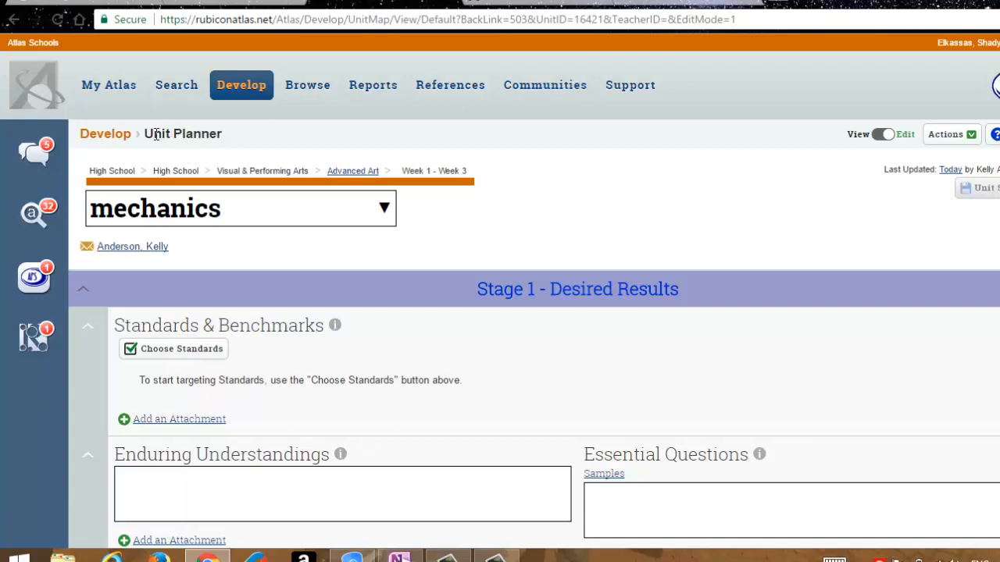
Return to the list of curriculum being developed and reopen the mechanics unit through the Advanced Art course.
left_click(102, 135)
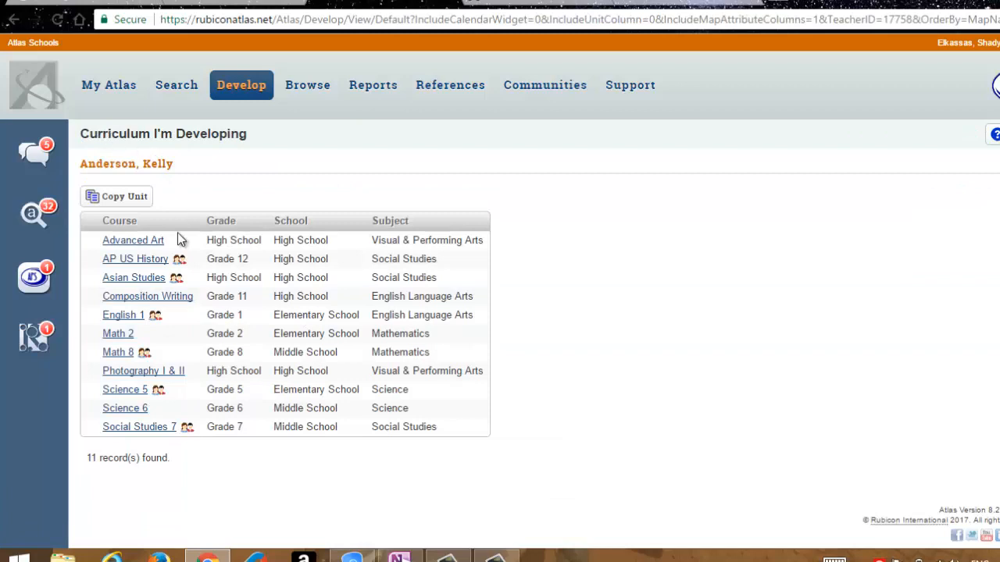
left_click(125, 245)
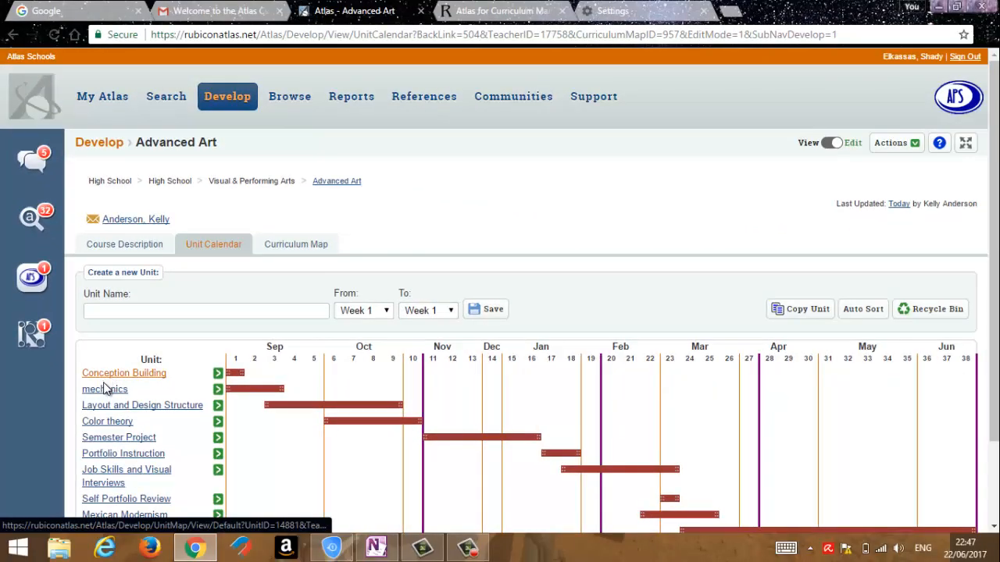
left_click(107, 390)
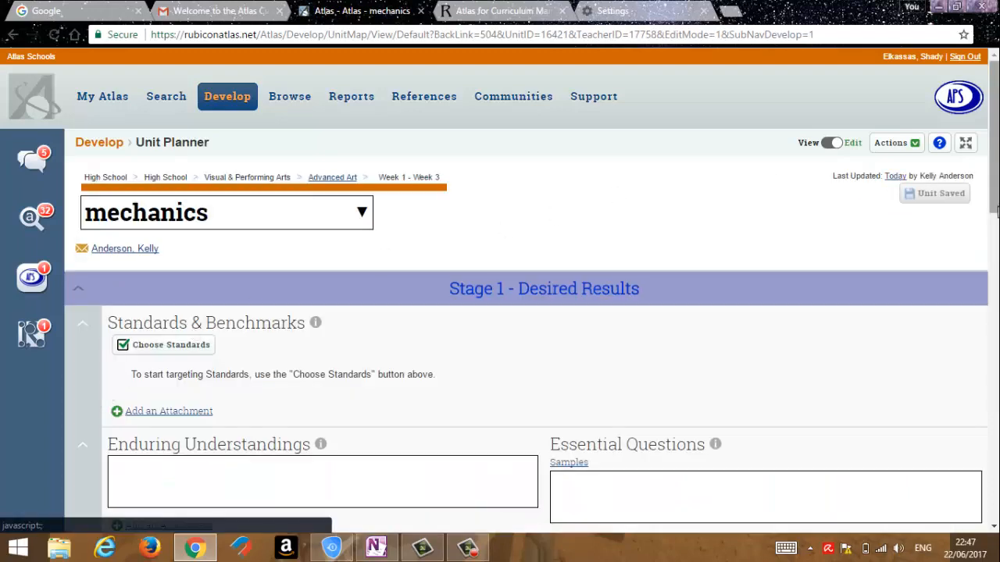
Examine the mechanics unit planner from Stage 1 - Desired Results through Stage 3 - Learning Plan, including Differentiated Instruction and Technology Integration.
scroll(994, 196, "down", 3)
left_click_drag(994, 204, 994, 180)
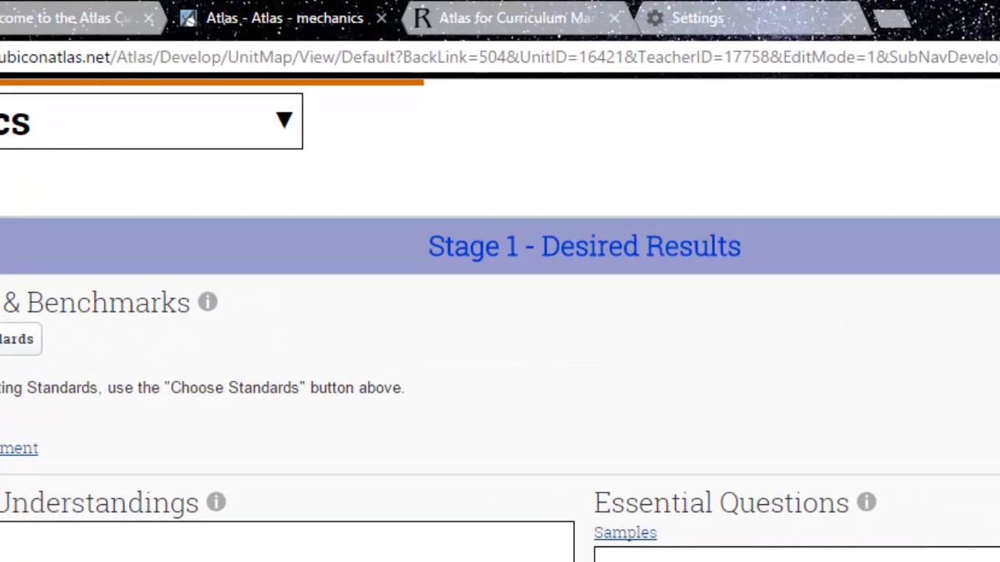
scroll(500, 312, "down", 5)
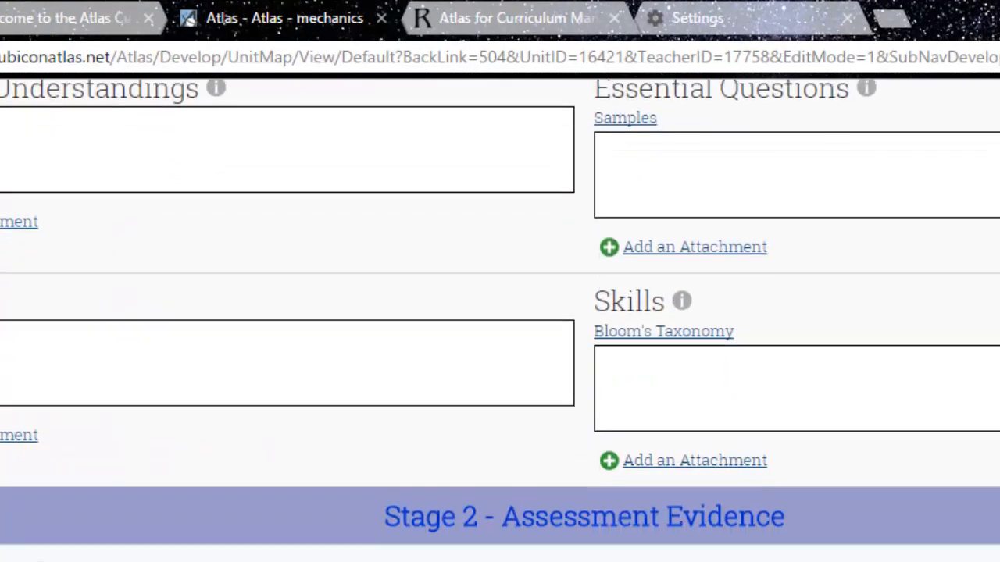
scroll(500, 312, "down", 3)
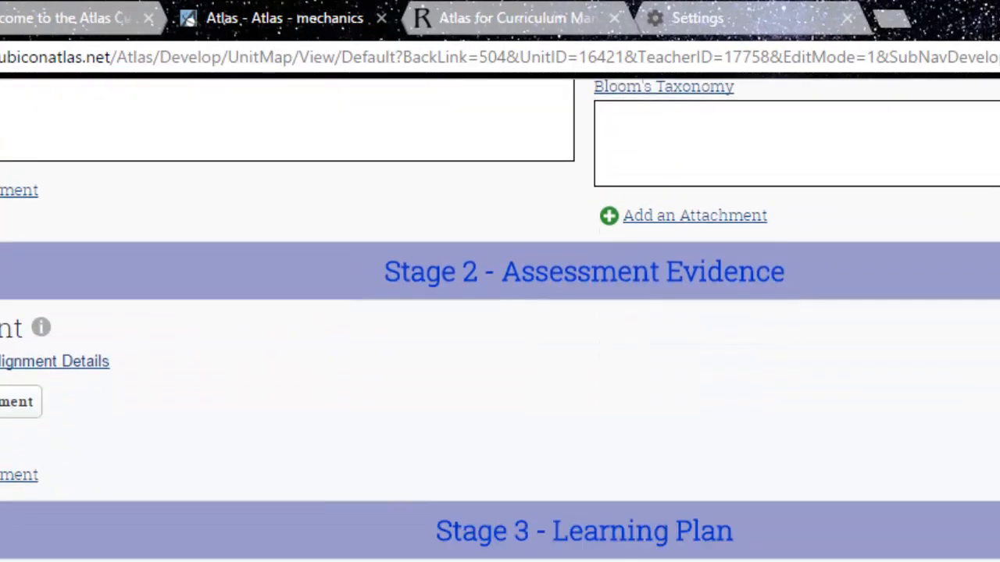
scroll(500, 313, "down", 3)
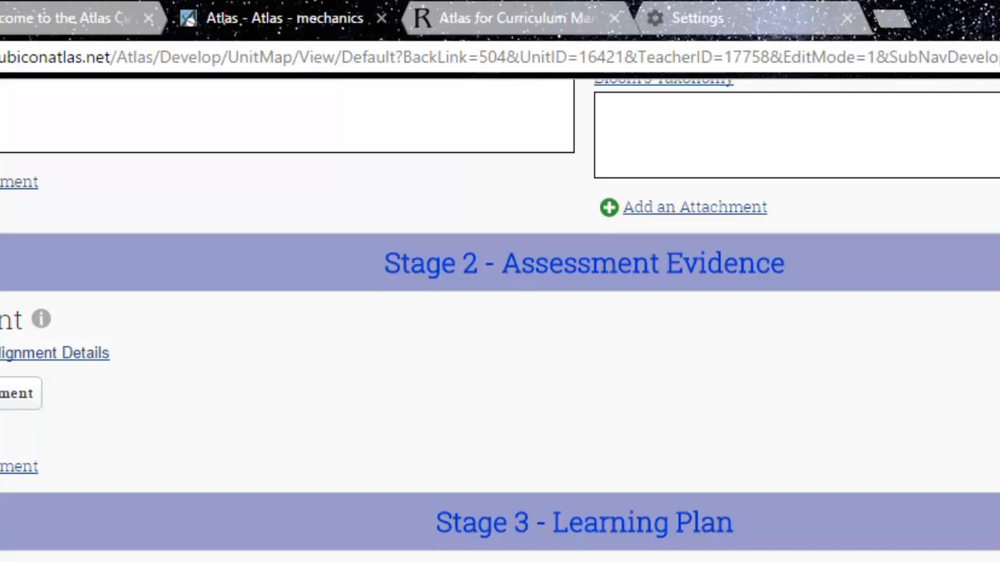
scroll(500, 313, "down", 1)
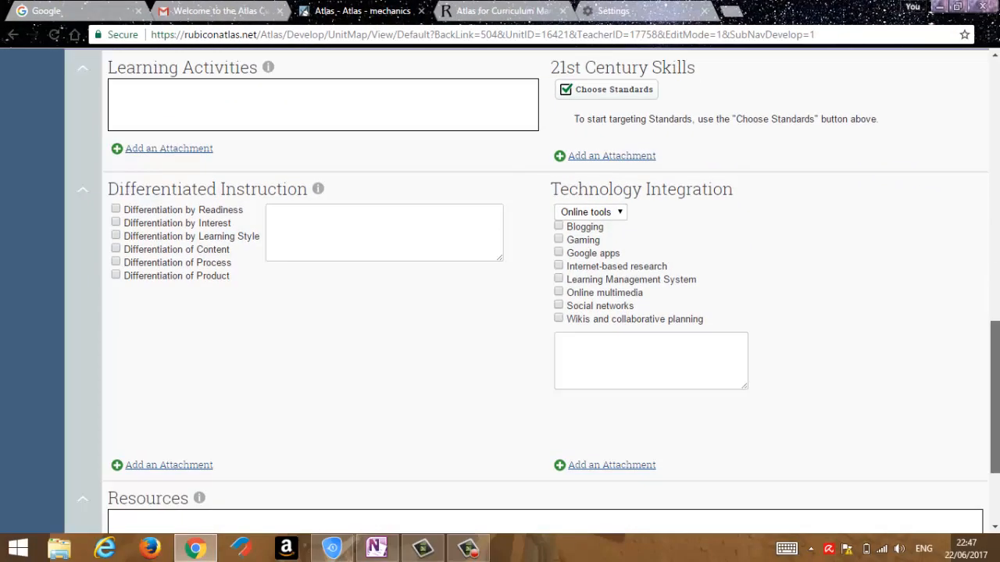
scroll(994, 249, "up", 9)
left_click_drag(993, 248, 990, 222)
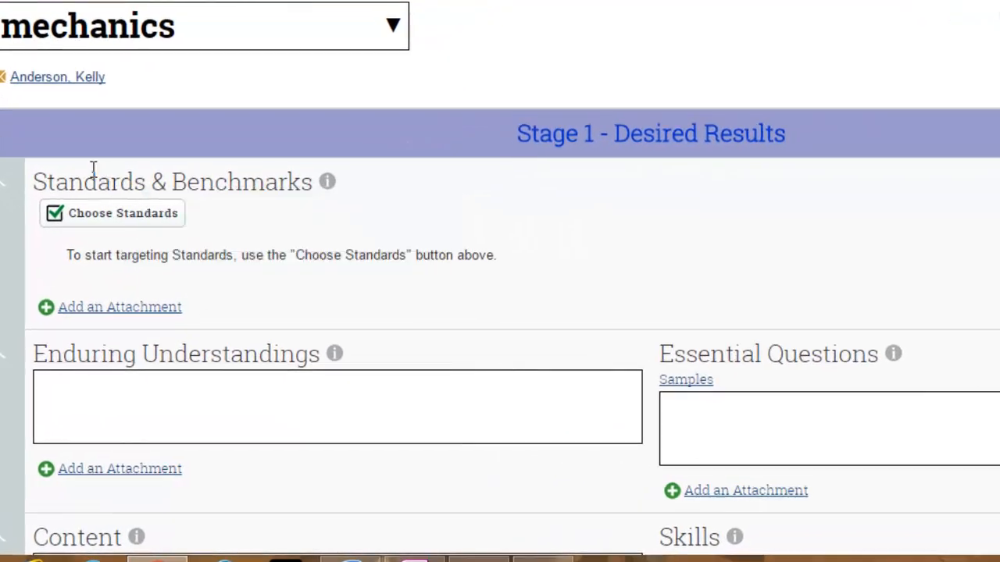
Look through the AERO: Visual Arts (2007) end of grade 12 standards available for Standards & Benchmarks, and close them without choosing any.
left_click(109, 223)
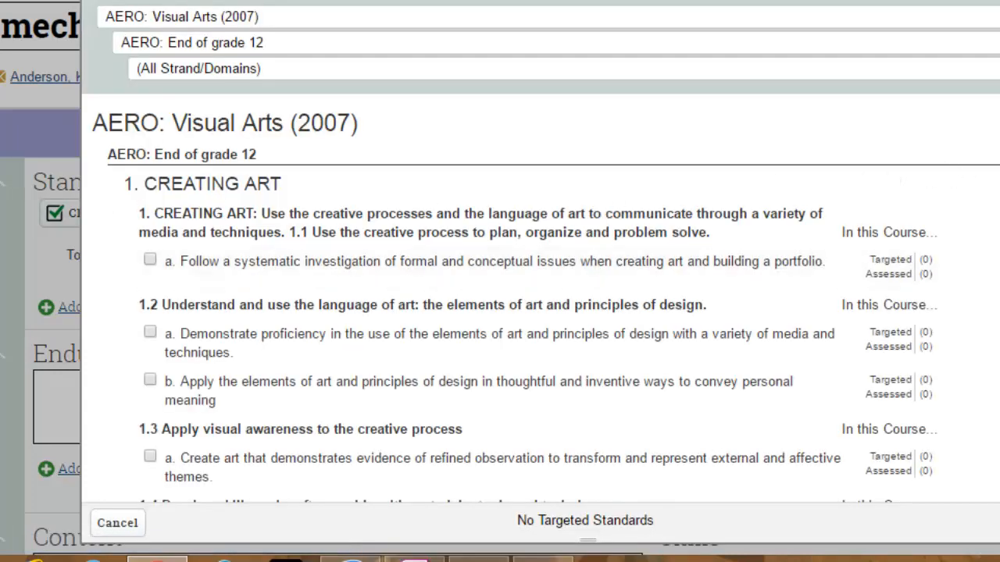
scroll(539, 297, "down", 3)
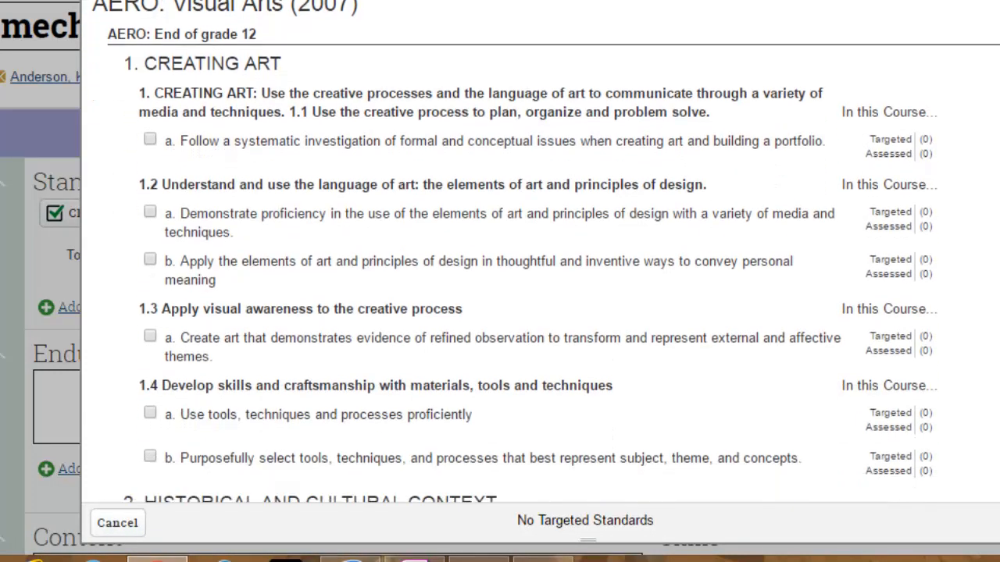
scroll(538, 297, "up", 3)
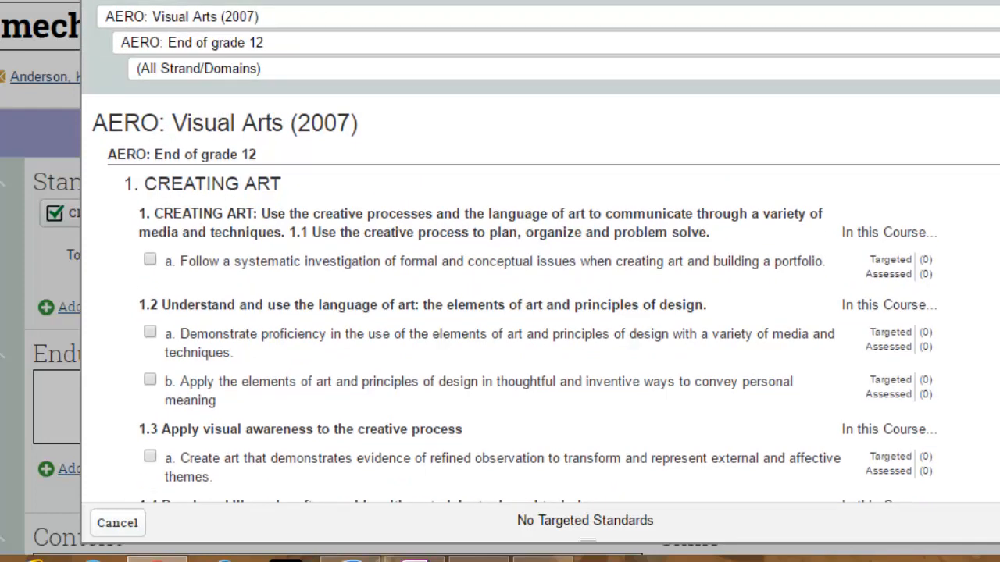
key("Escape")
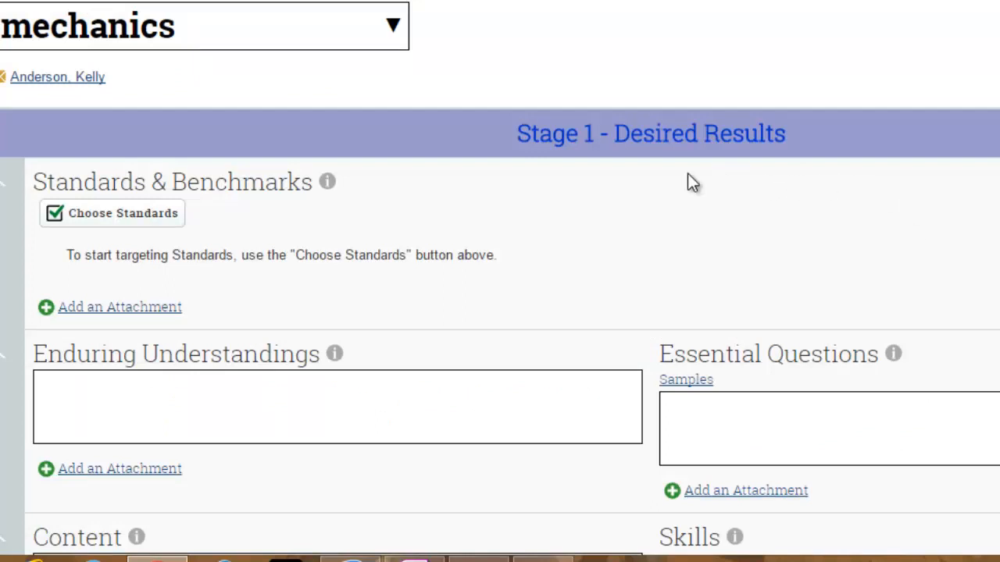
Target AERO: Visual Arts standards 1.2 b and 1.3 a for the mechanics unit and save the selection.
mouse_move(117, 192)
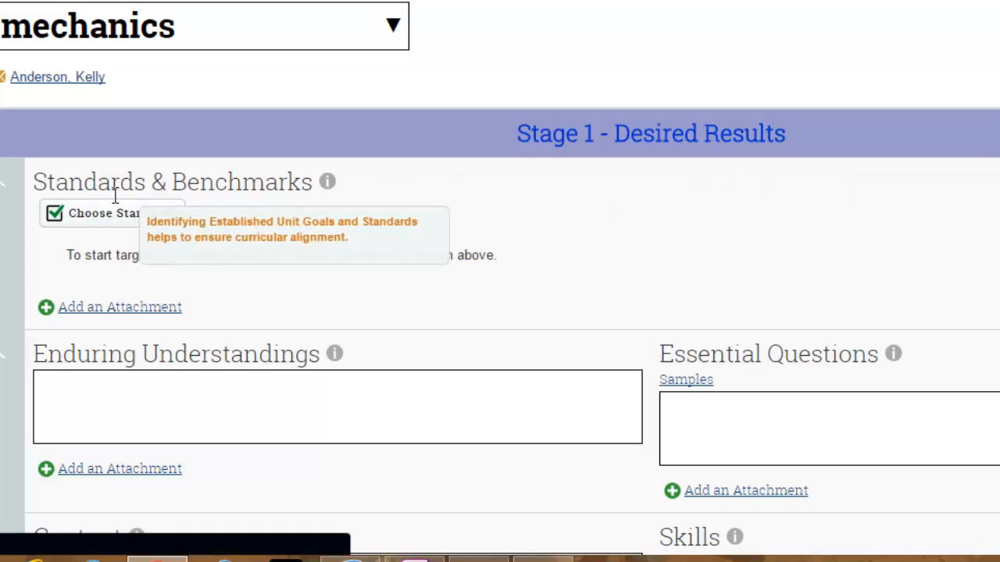
left_click(118, 213)
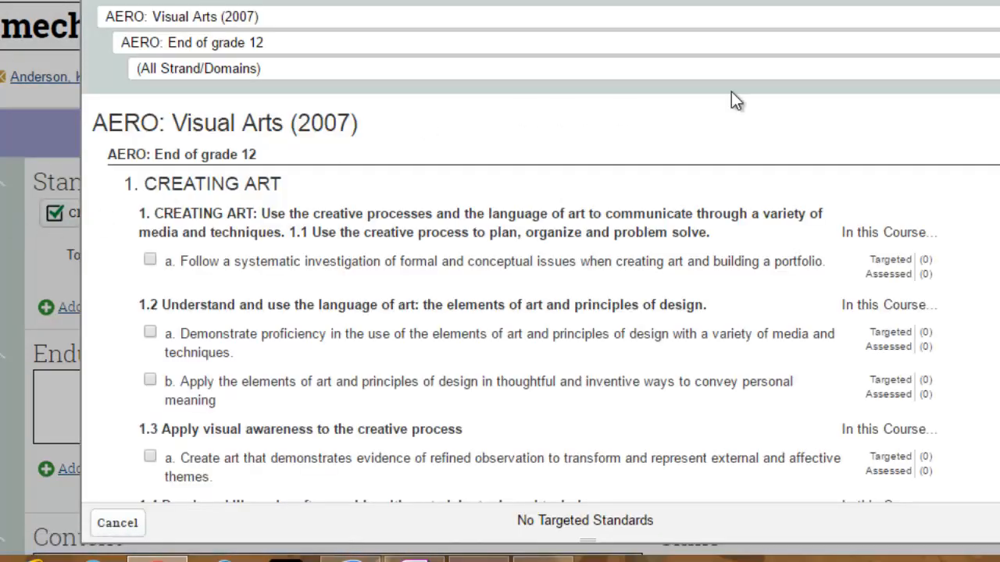
scroll(285, 216, "down", 3)
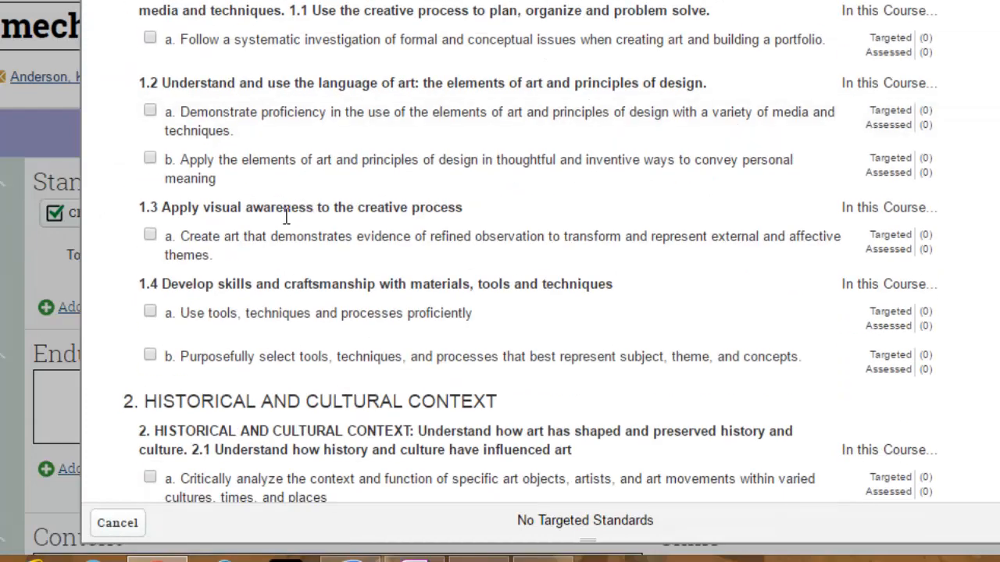
left_click(151, 233)
left_click(156, 173)
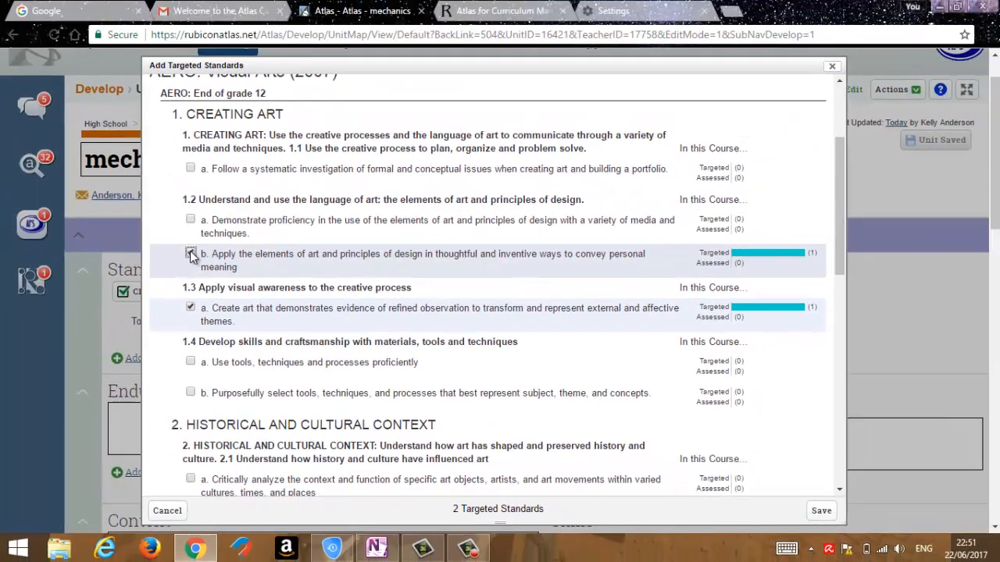
left_click(820, 512)
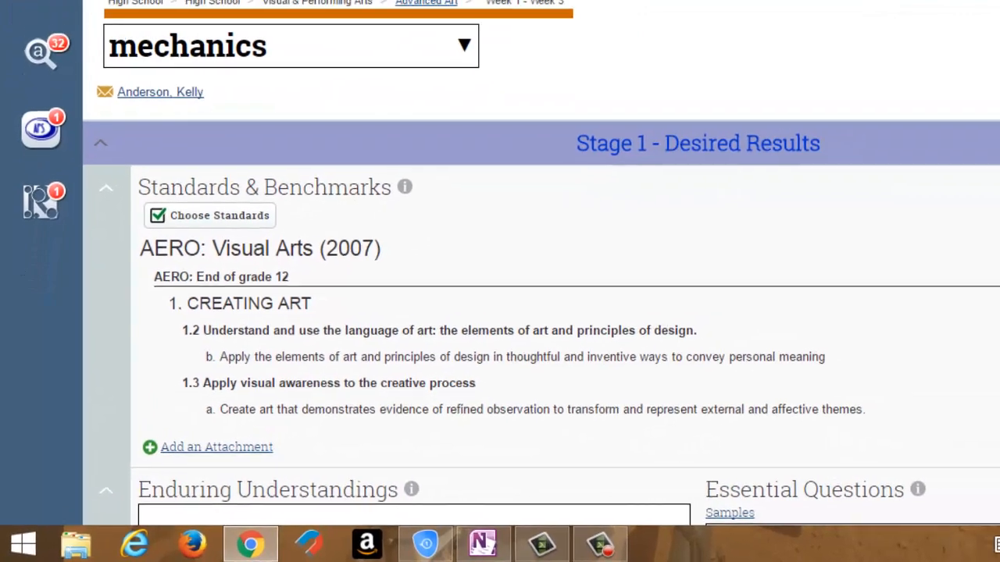
Open the Enduring Understandings field of the mechanics unit for editing.
scroll(500, 300, "down", 3)
scroll(531, 292, "down", 1)
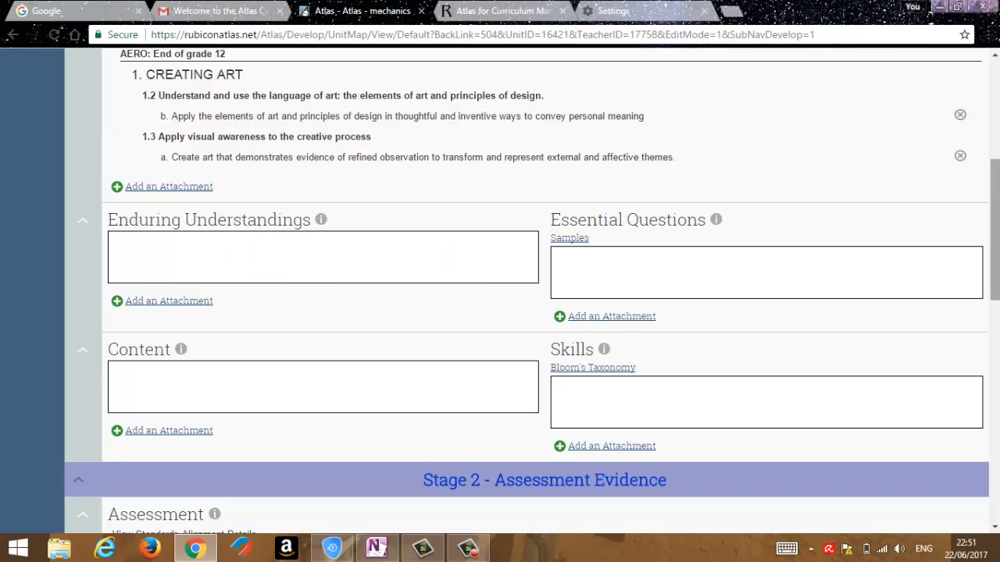
left_click_drag(995, 256, 998, 262)
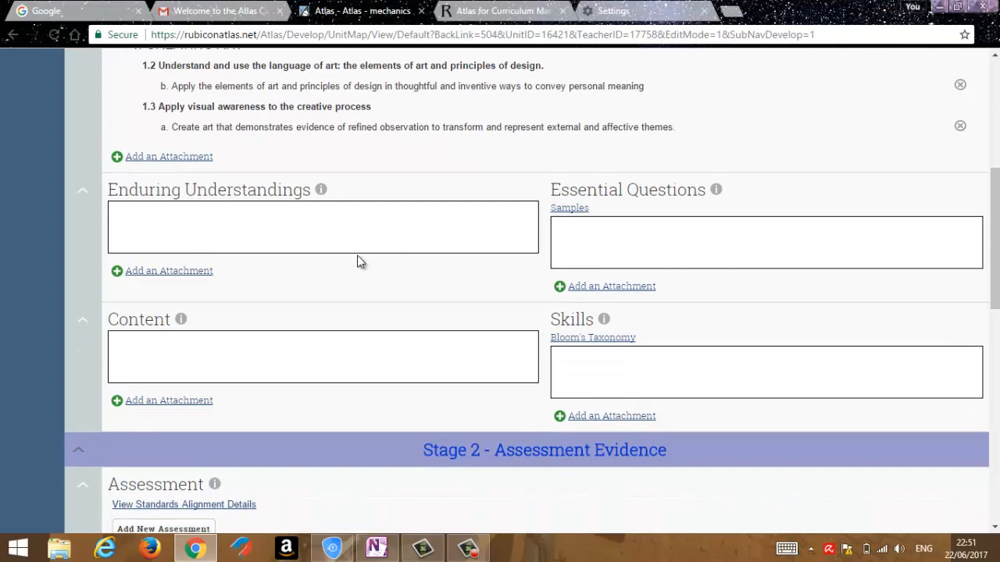
left_click(310, 242)
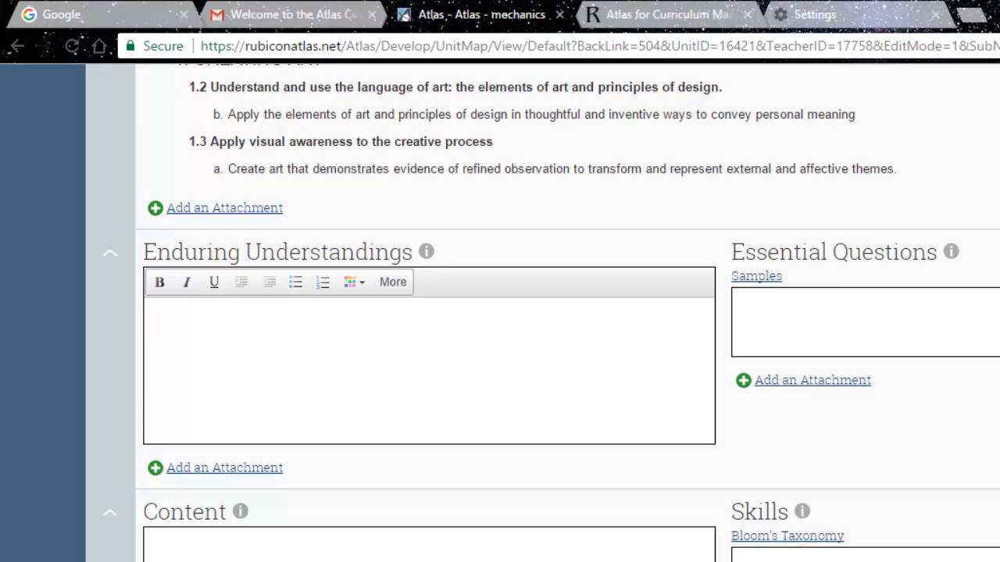
Switch the unit planner to the Layout and Design Structure unit of Advanced Art.
scroll(777, 283, "up", 6)
left_click(330, 287)
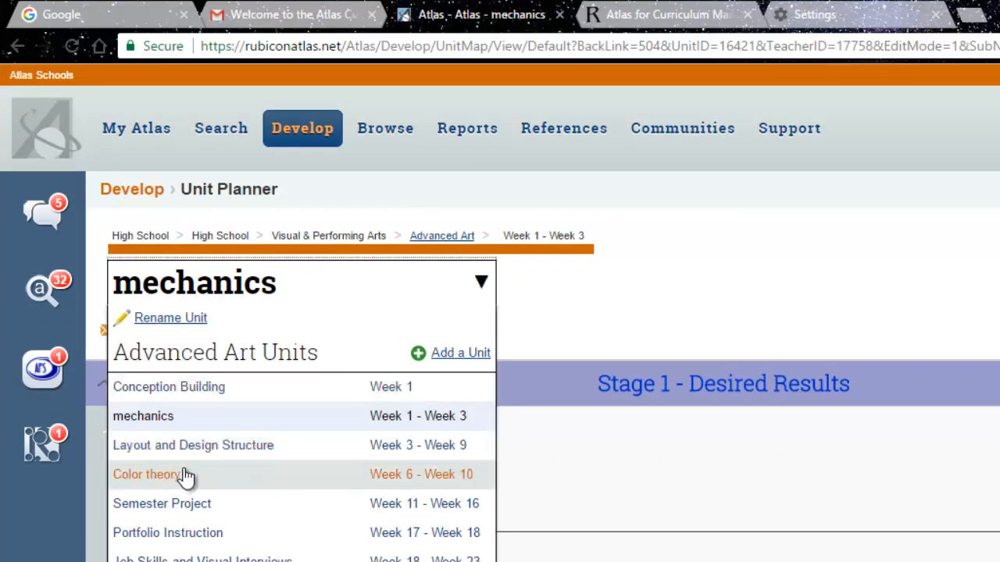
left_click(185, 442)
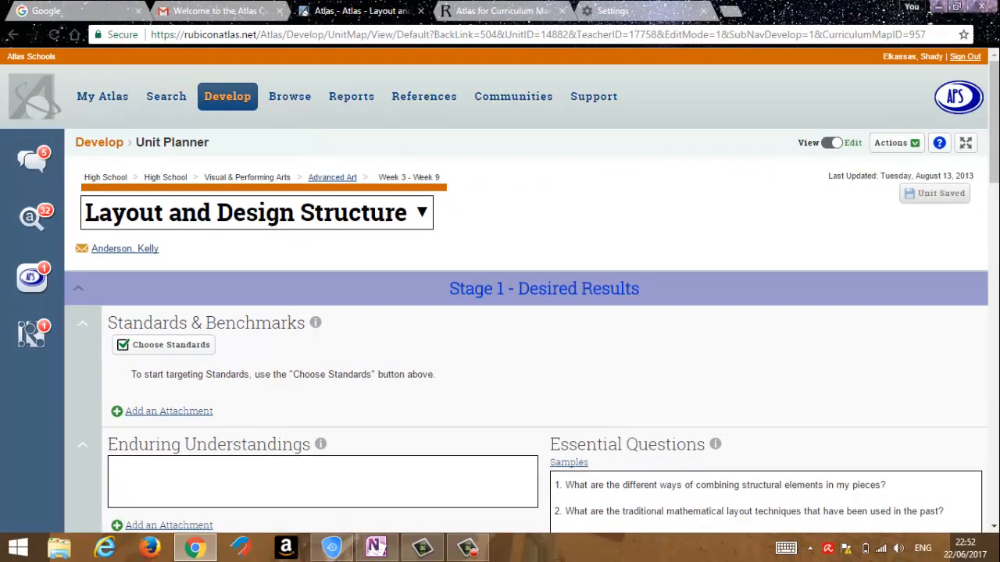
Examine the unit's Essential Questions and Content, including the Essential Questions guidance, and open both fields for editing.
scroll(992, 154, "down", 2)
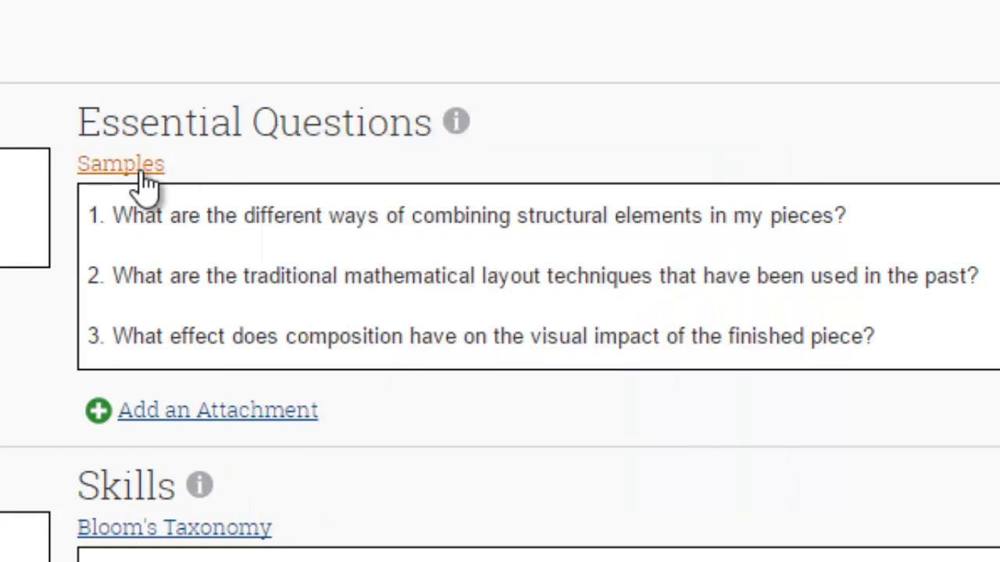
mouse_move(230, 123)
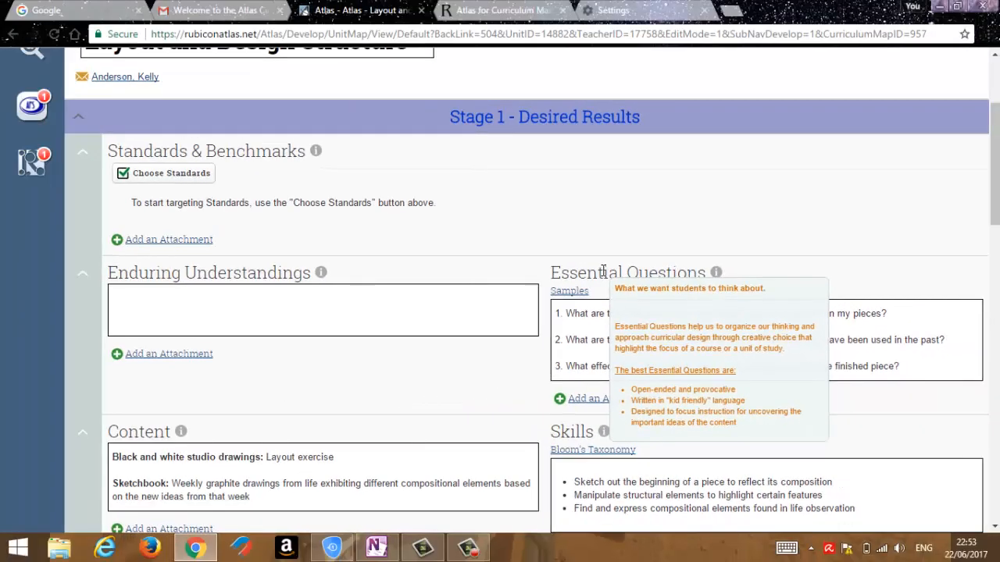
left_click(585, 340)
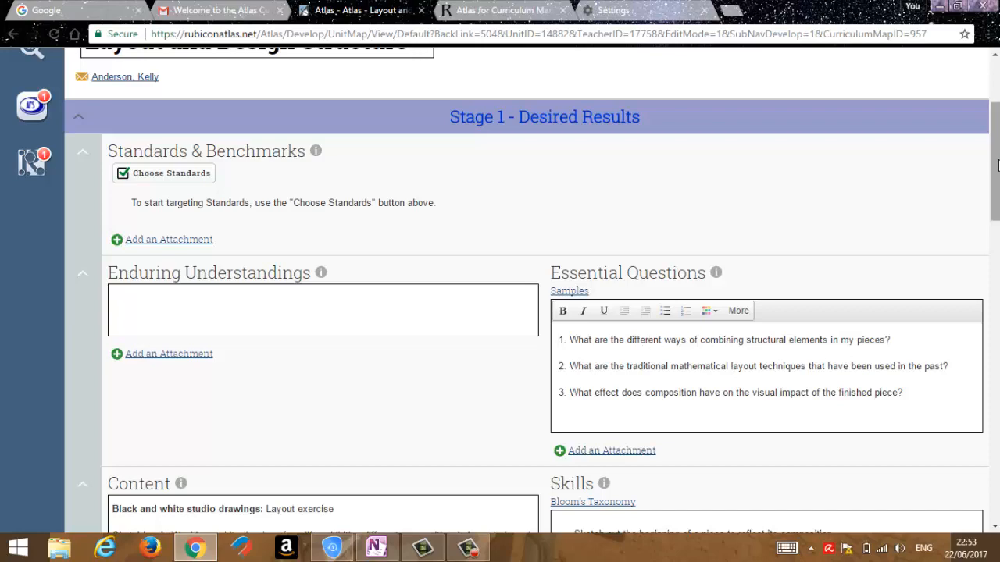
scroll(998, 164, "down", 3)
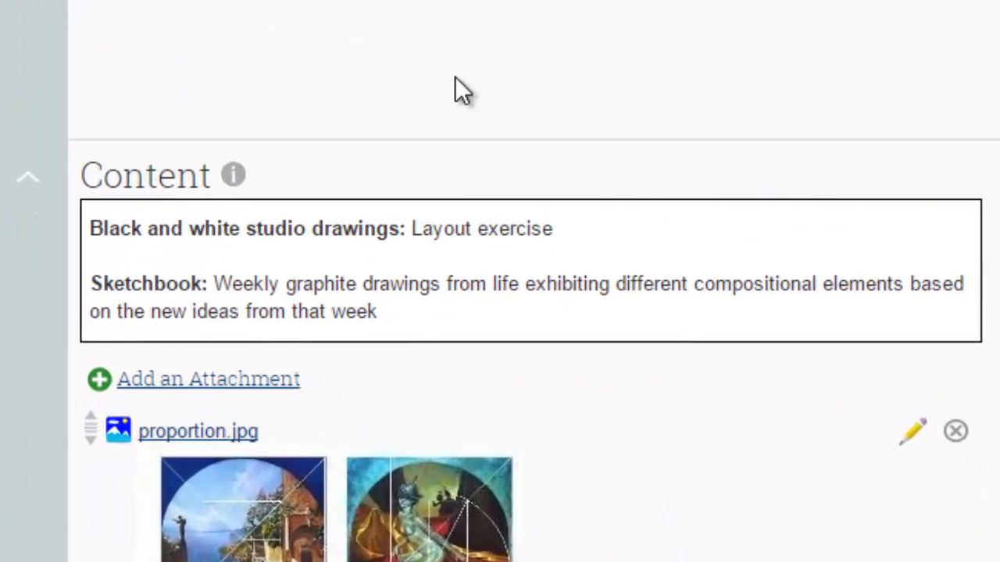
mouse_move(189, 189)
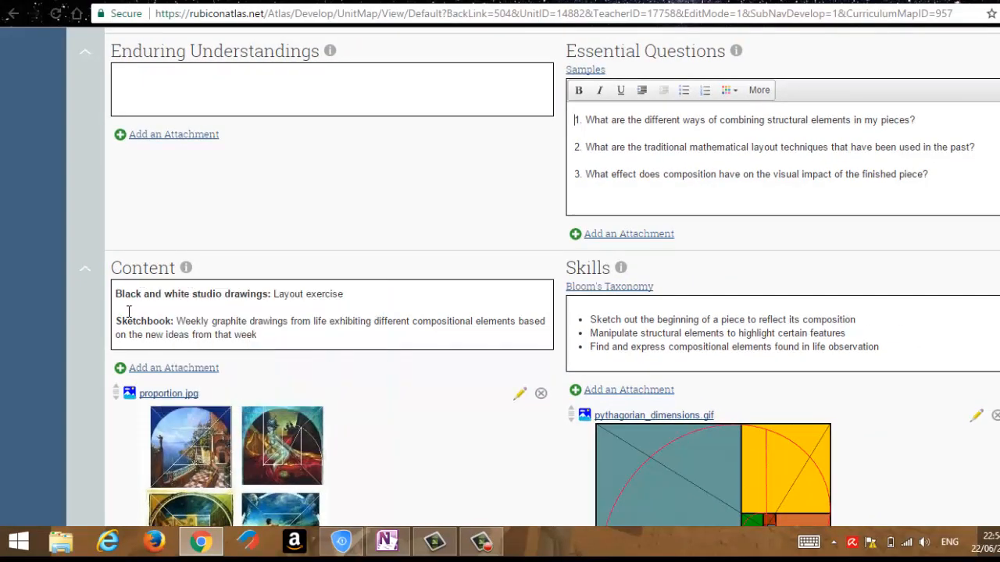
left_click(129, 311)
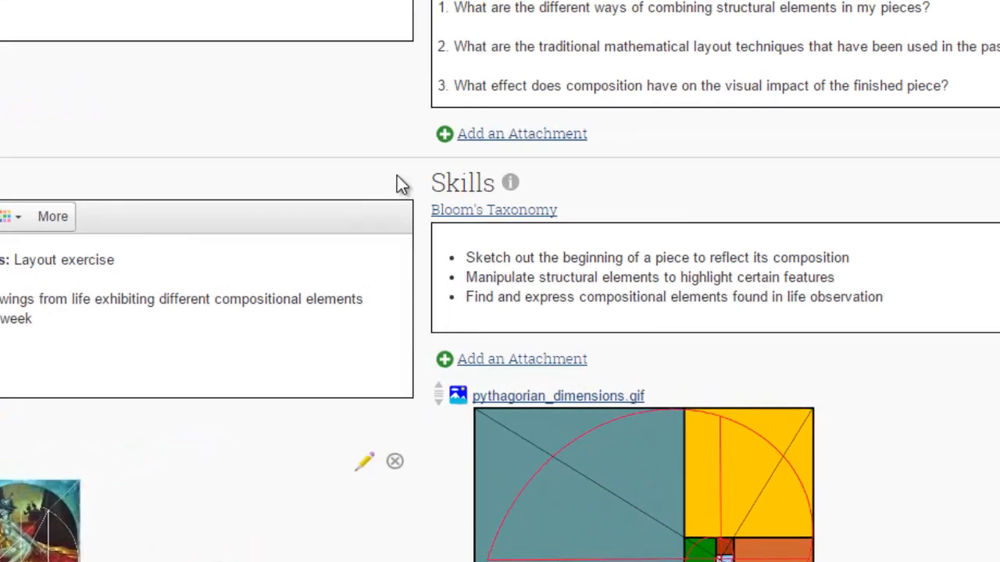
Make the word Sketch bold and underlined in the first bullet of the unit's Skills.
mouse_move(617, 214)
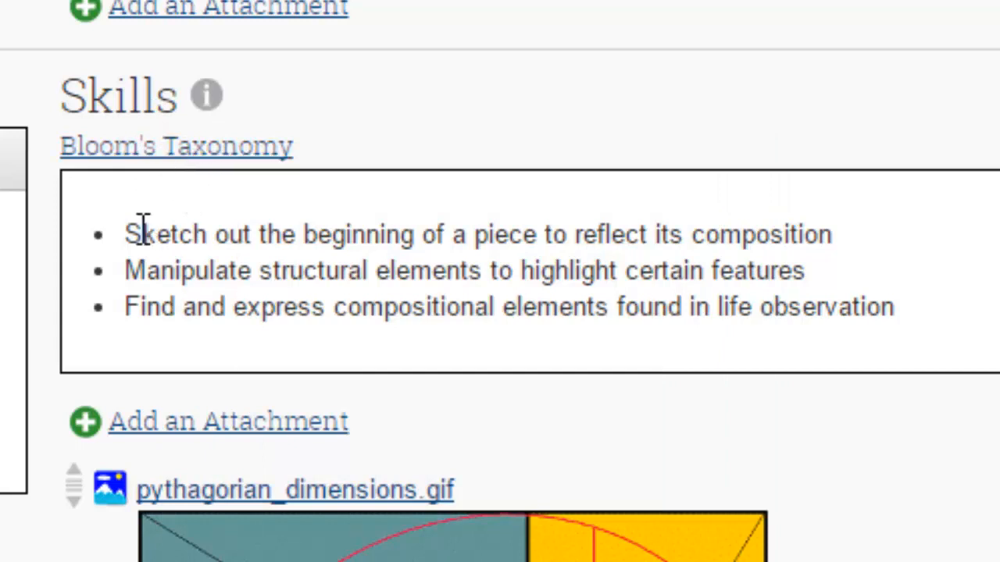
mouse_move(127, 229)
left_mouse_down()
mouse_move(508, 308)
mouse_move(738, 336)
mouse_move(973, 323)
left_mouse_up()
left_click(533, 266)
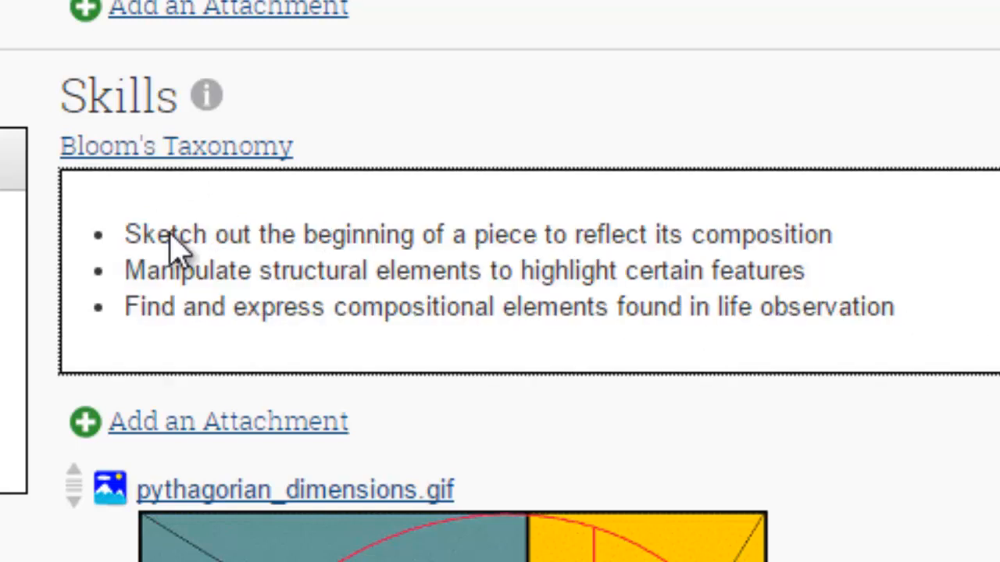
double_click(174, 309)
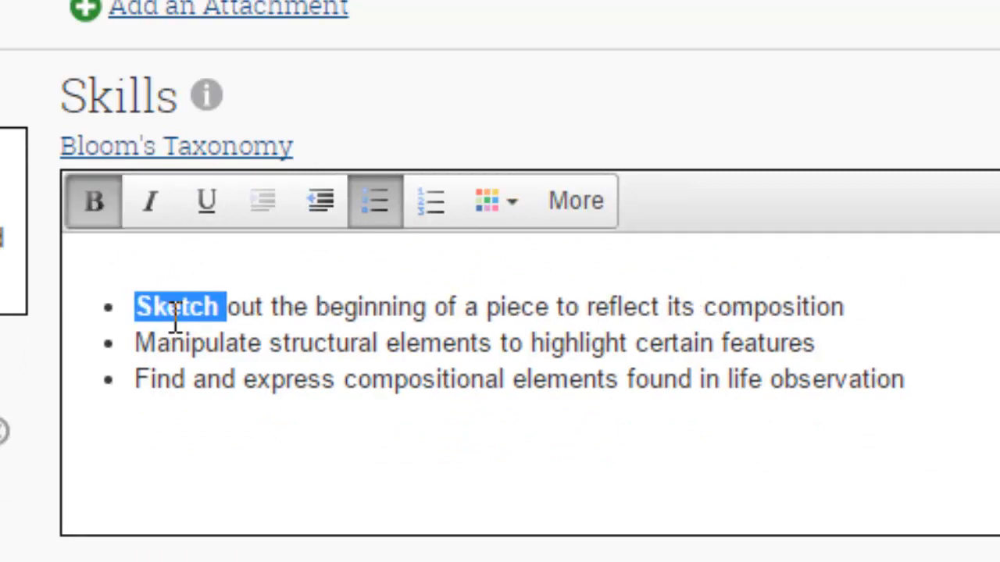
key("ctrl+u")
Make the words Manipulate and Find bold and underlined in the remaining Skills bullets.
left_click(171, 345)
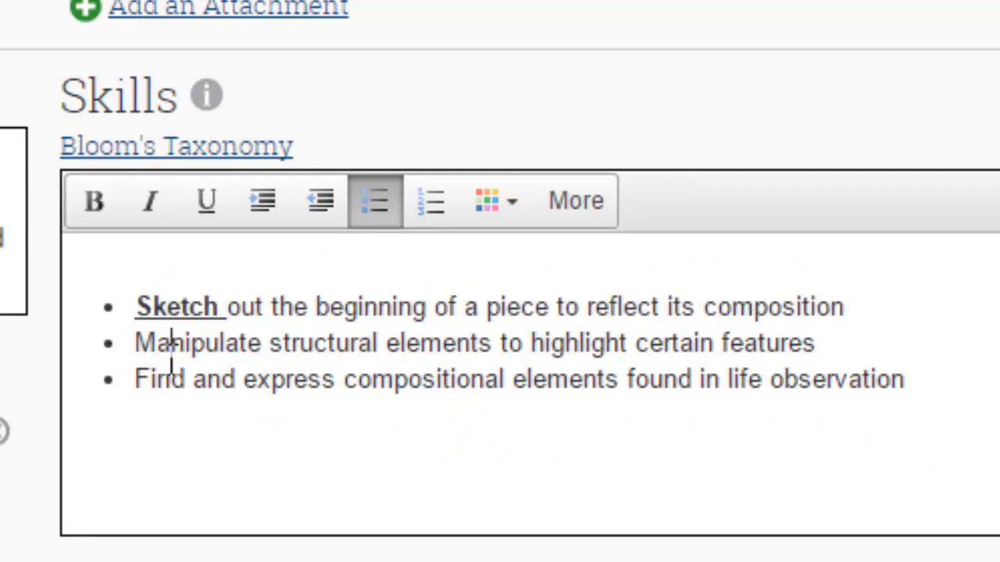
double_click(171, 345)
key("ctrl+b")
key("ctrl+u")
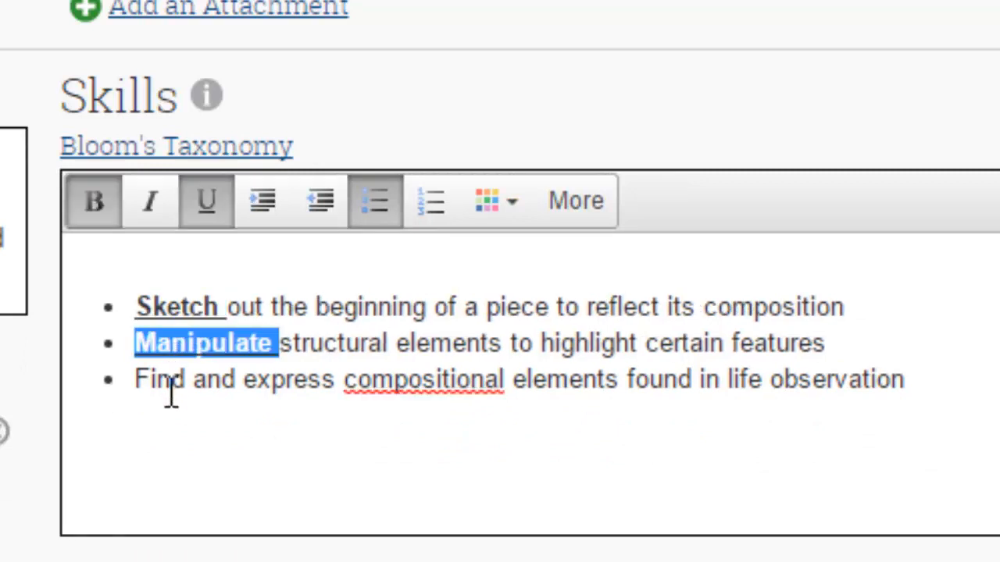
double_click(171, 396)
key("ctrl+b")
key("ctrl+u")
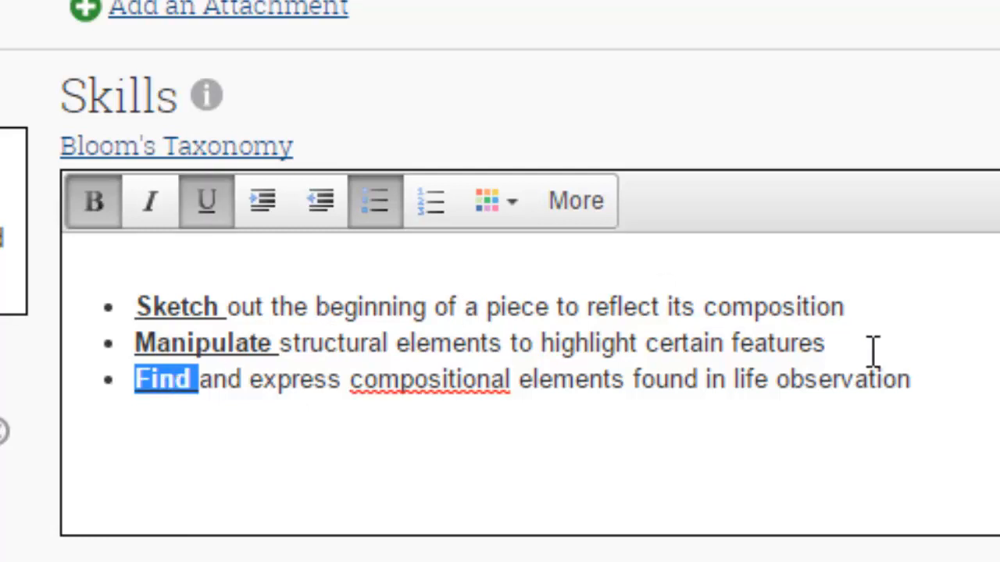
left_click(937, 387)
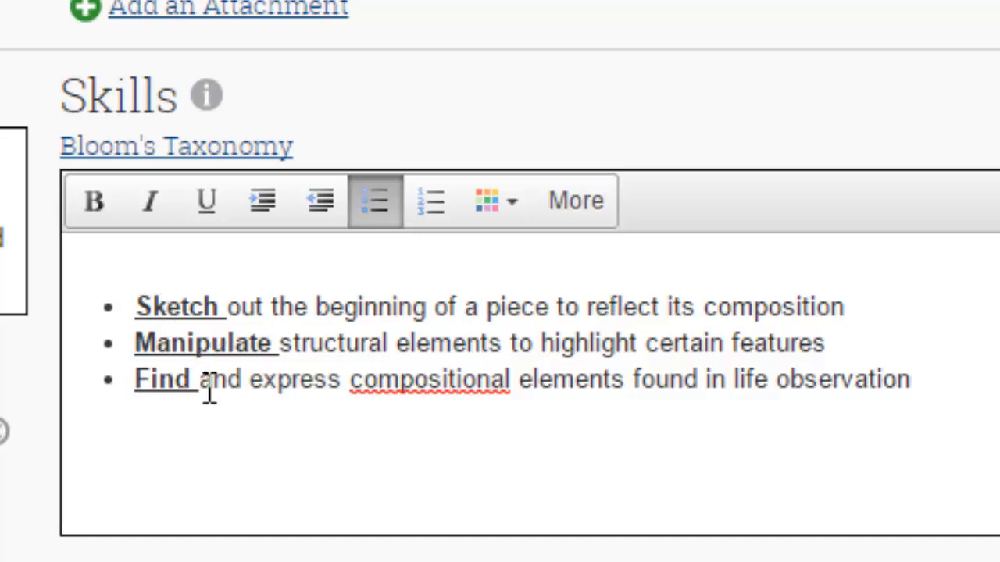
Review the Stage 1 - Desired Results sections, including the Skills attachment and the guidance for Standards & Benchmarks and Content.
scroll(500, 313, "down", 1)
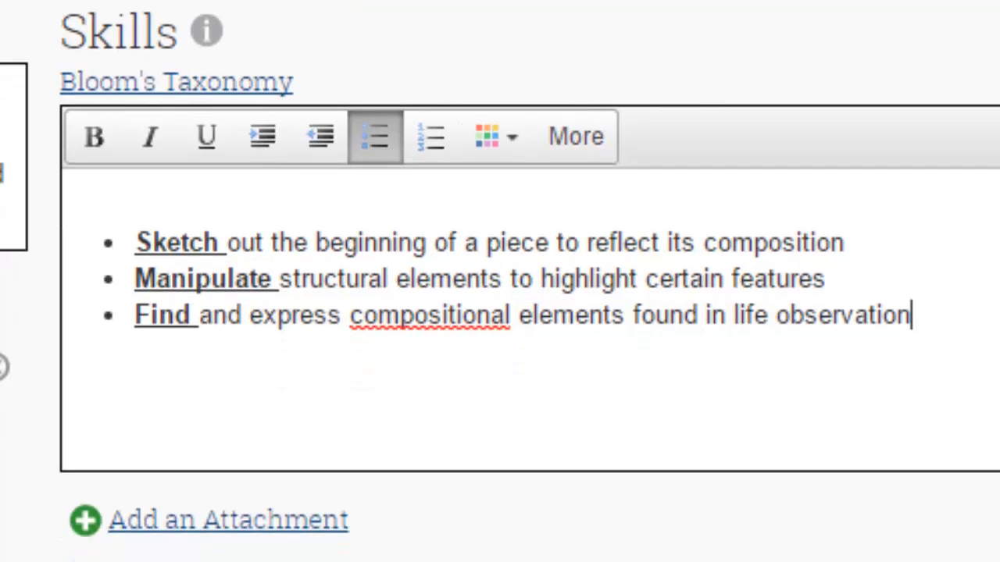
scroll(500, 313, "down", 2)
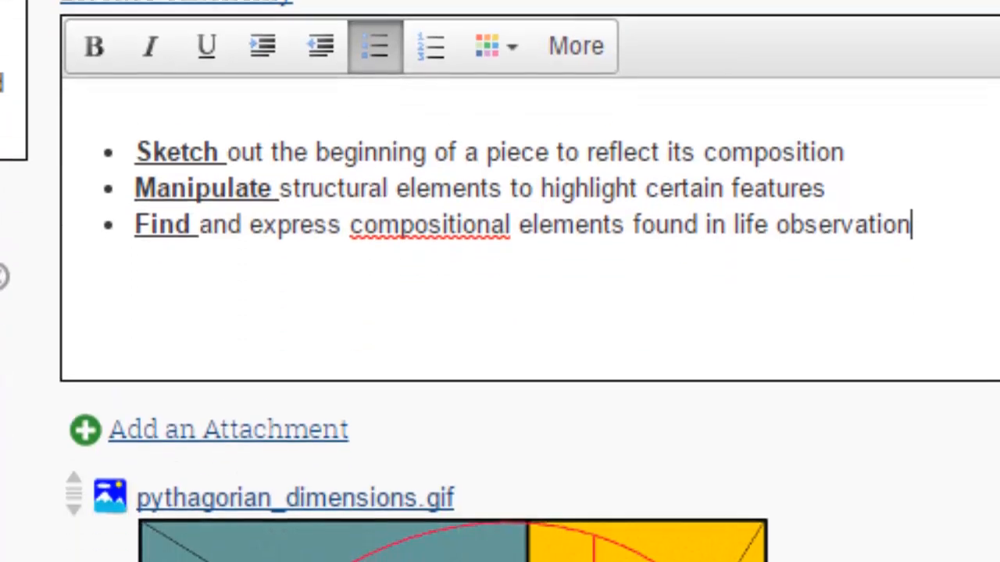
scroll(159, 33, "down", 4)
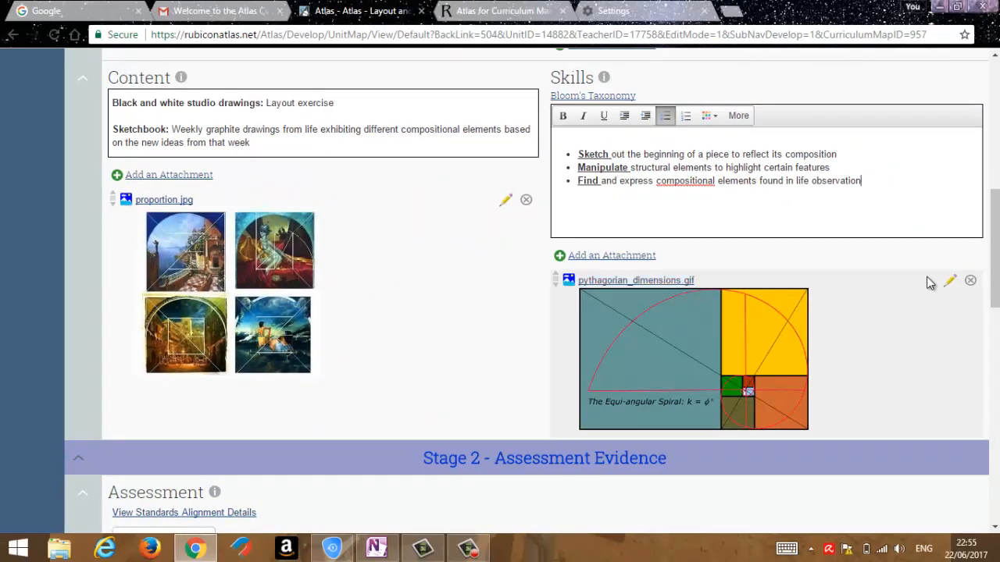
scroll(929, 282, "up", 10)
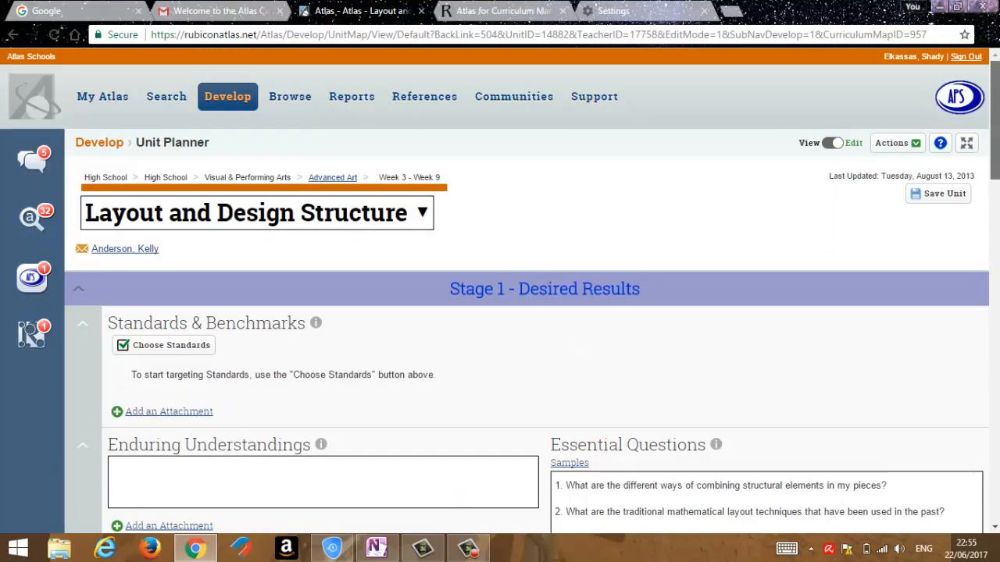
scroll(500, 290, "down", 2)
scroll(696, 166, "down", 2)
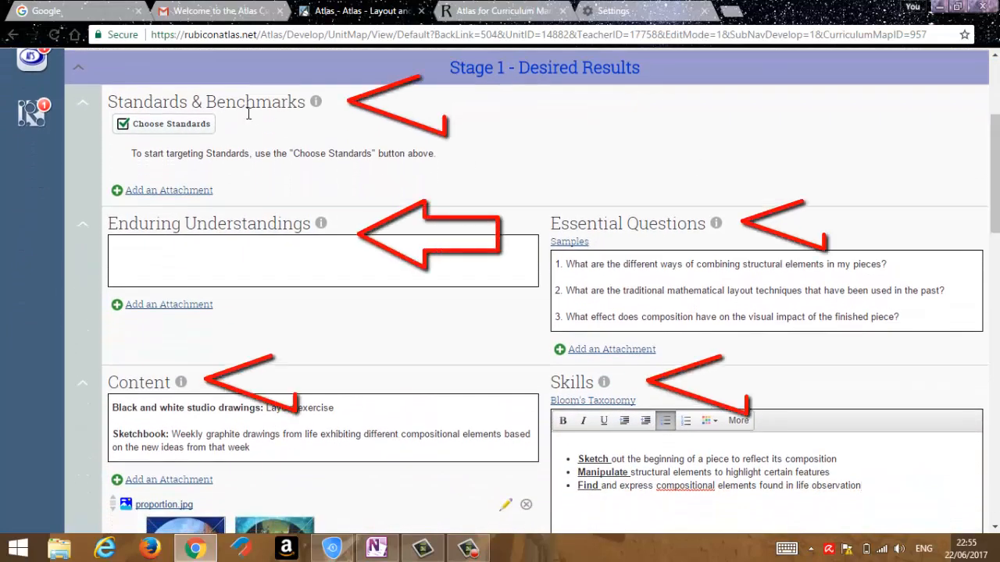
mouse_move(183, 110)
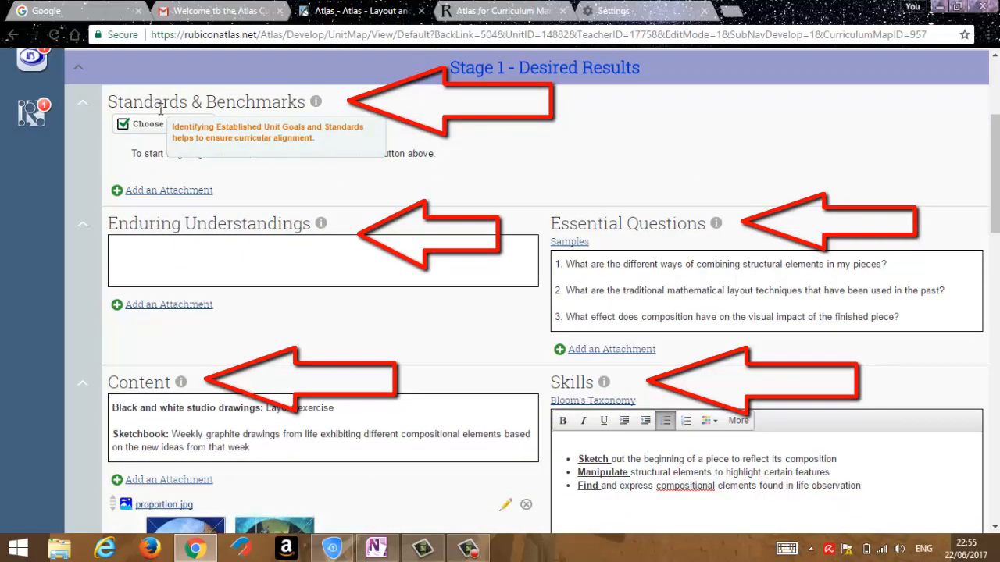
mouse_move(144, 225)
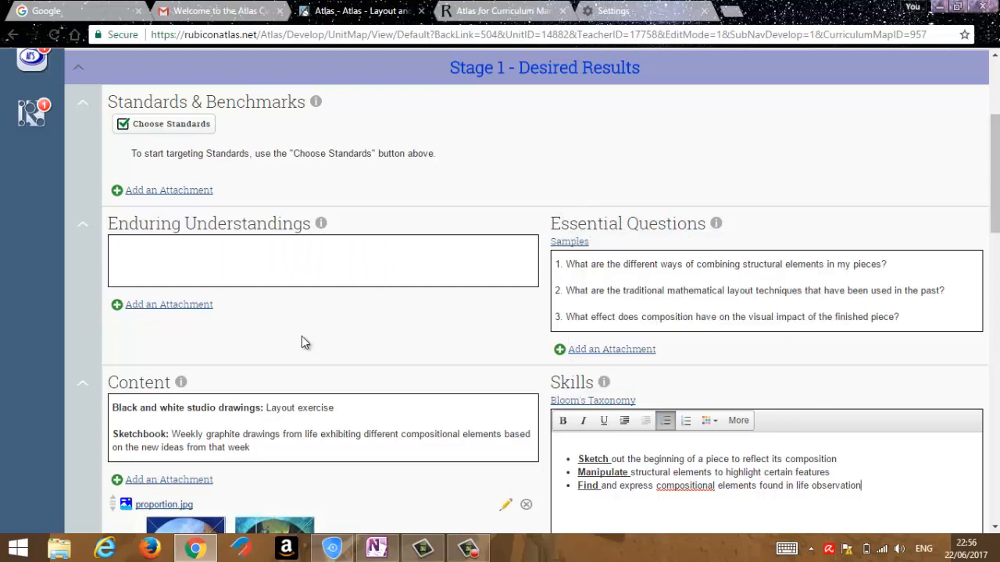
mouse_move(141, 387)
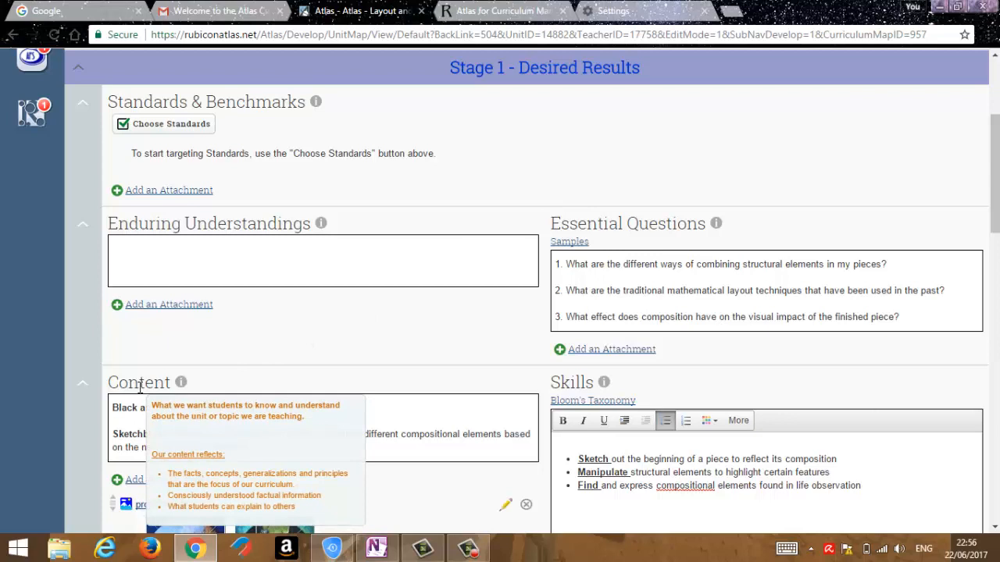
mouse_move(573, 384)
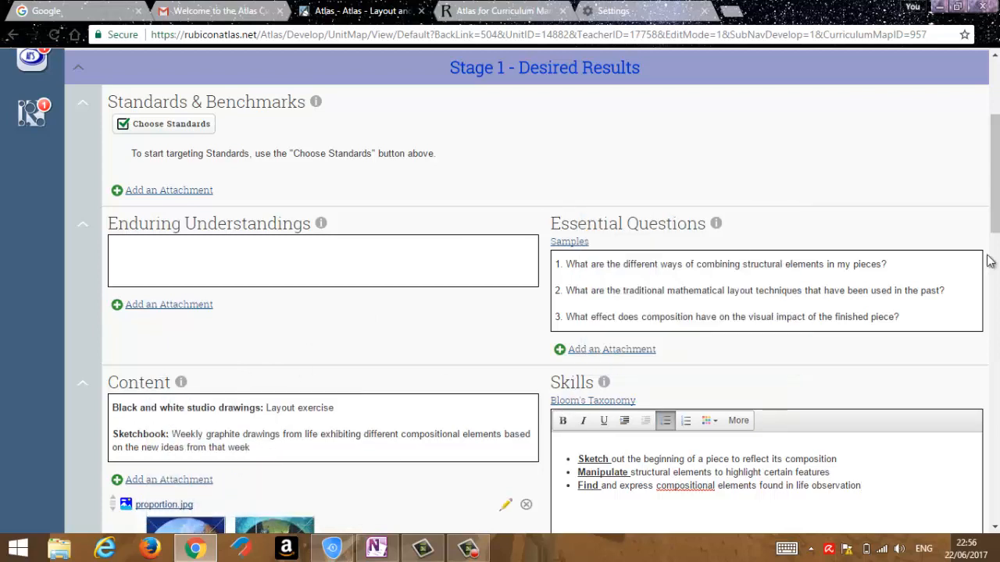
Look through the assessment methods and description field of a new Stage 2 assessment, and close it without saving.
left_click_drag(997, 201, 997, 325)
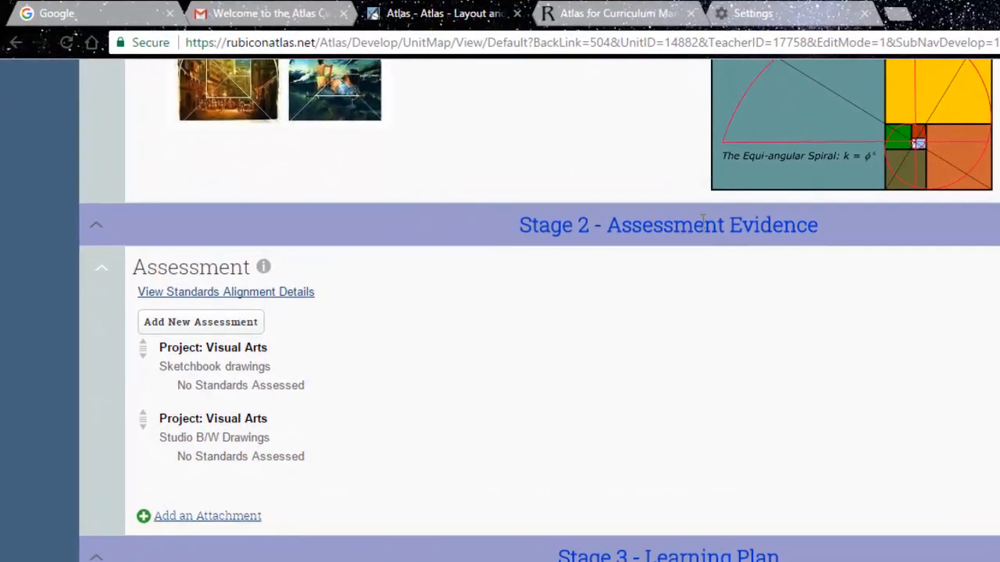
mouse_move(219, 267)
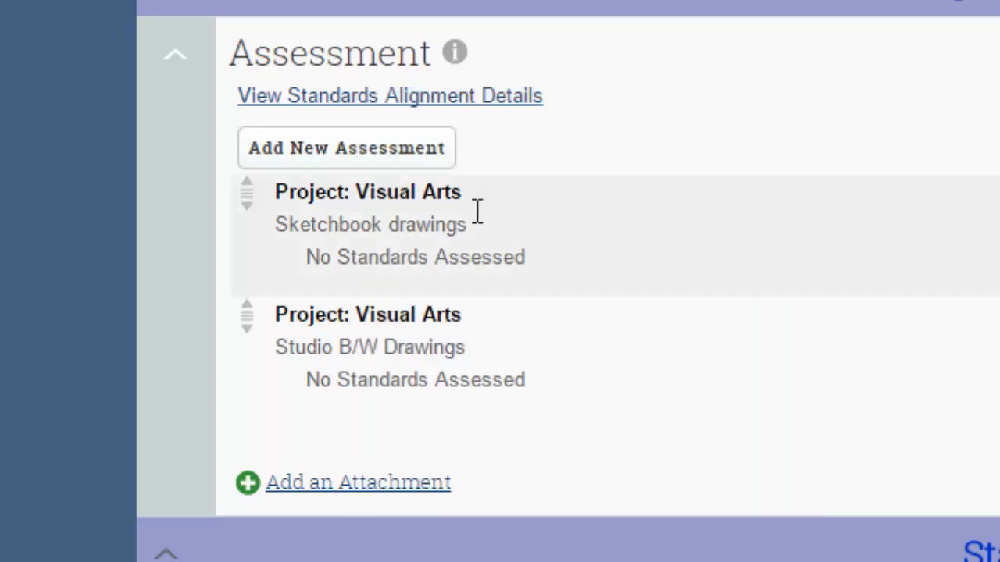
left_click(363, 153)
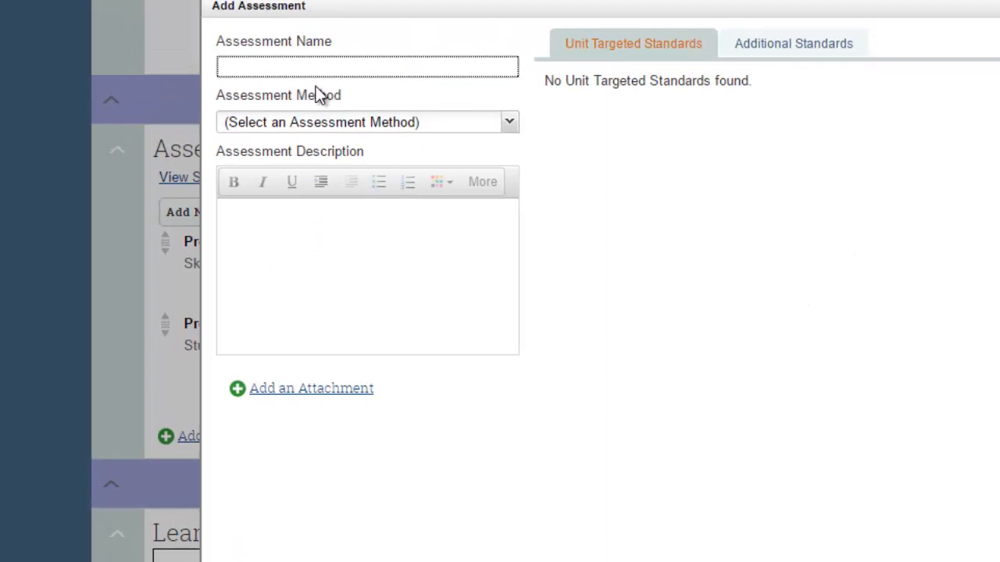
left_click(506, 127)
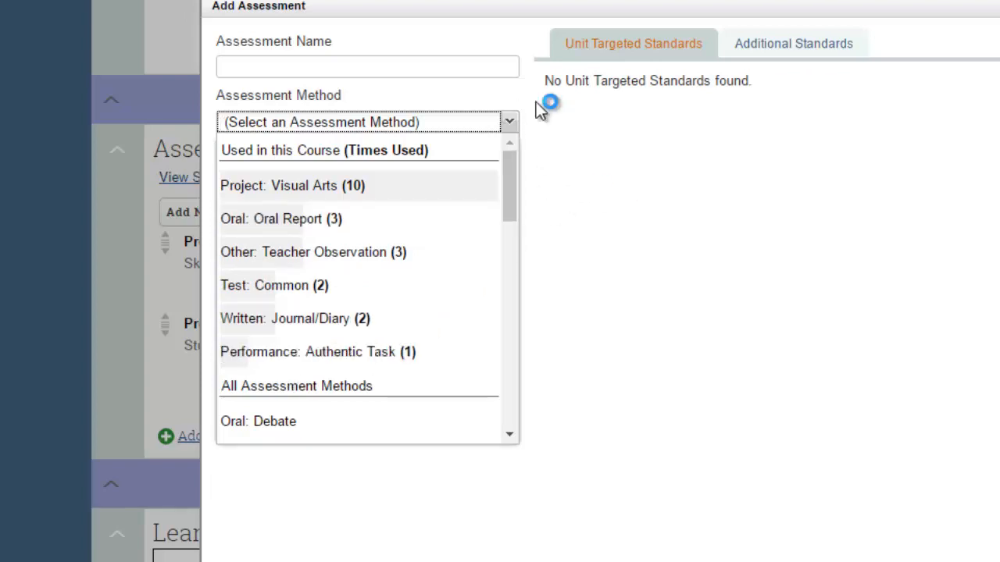
left_click(674, 178)
left_click(371, 240)
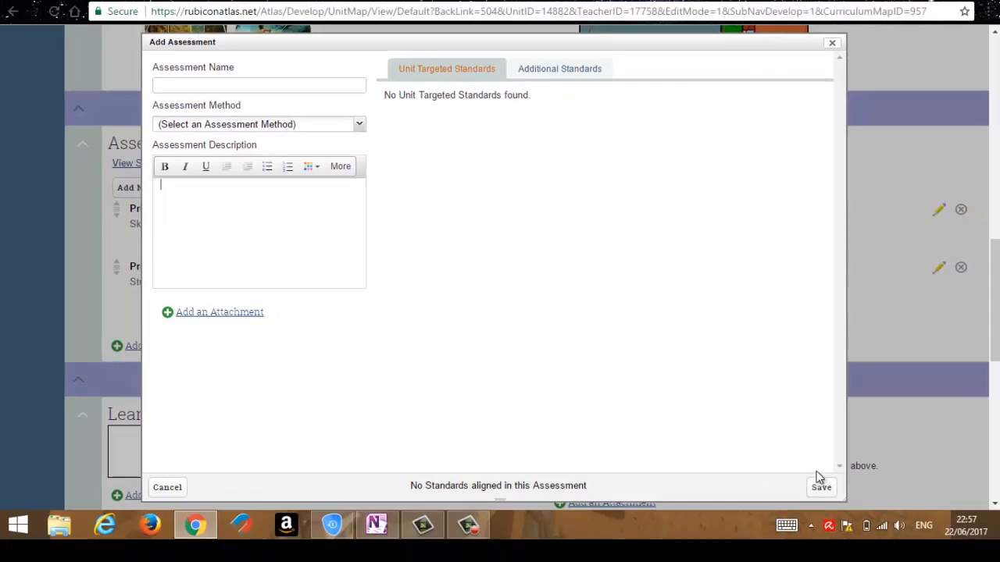
left_click(832, 44)
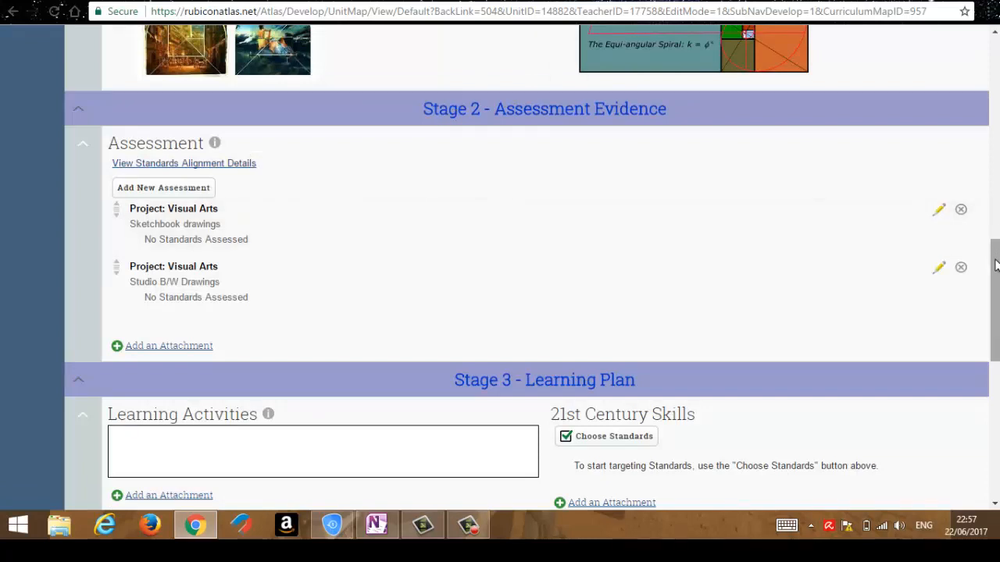
Examine the Stage 3 - Learning Plan sections, from Learning Activities to Differentiated Instruction and Technology Integration.
left_click_drag(995, 267, 995, 285)
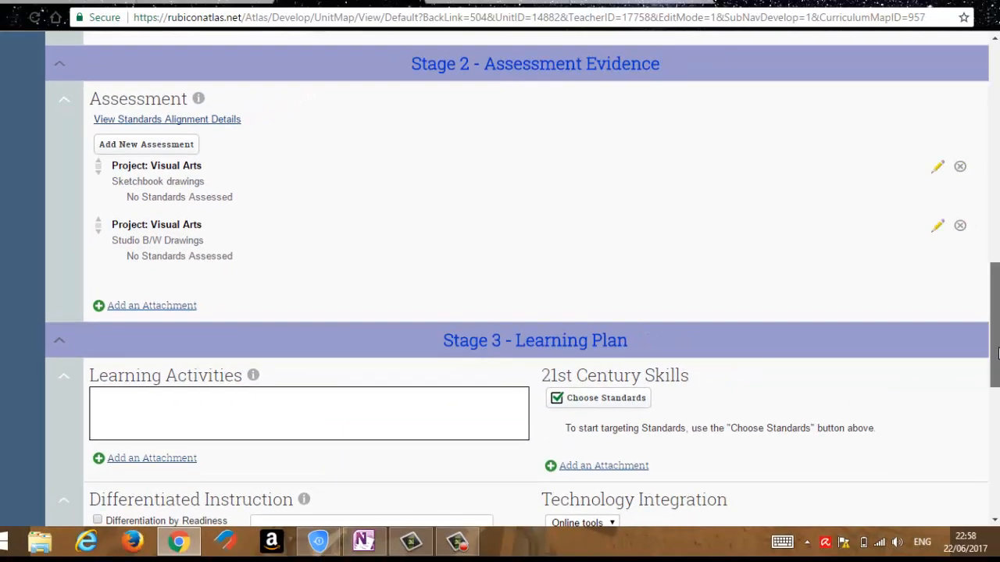
scroll(516, 313, "down", 2)
scroll(515, 312, "down", 3)
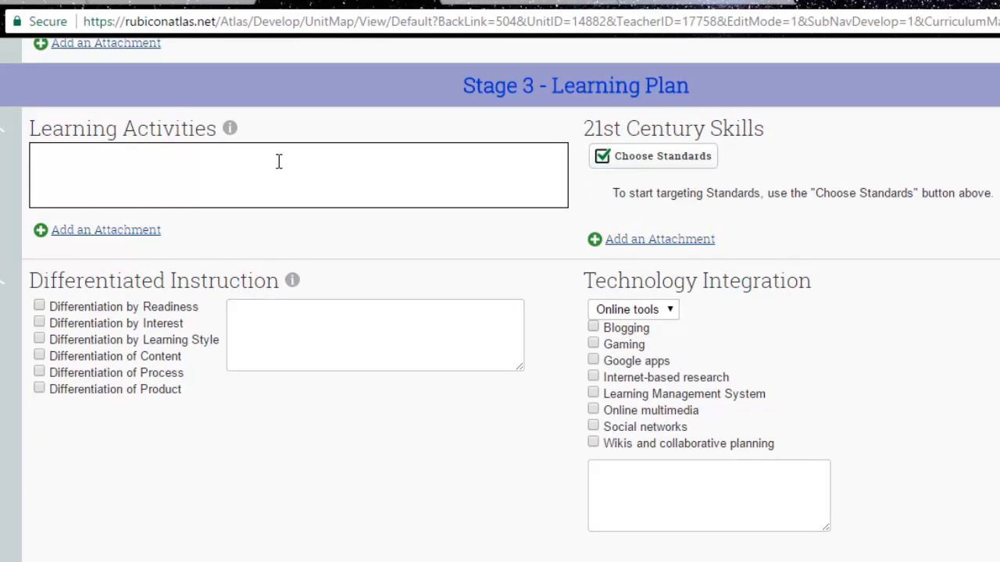
Look at the Learning Activities guidance and text editor and the 21st Century Skills standards chooser, and close the chooser without adding standards.
mouse_move(181, 127)
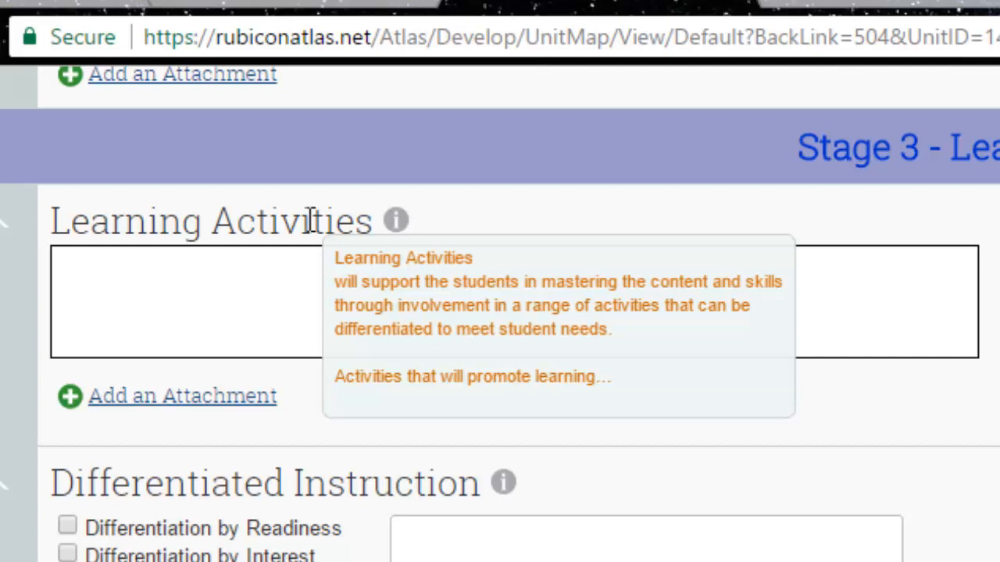
left_click(216, 291)
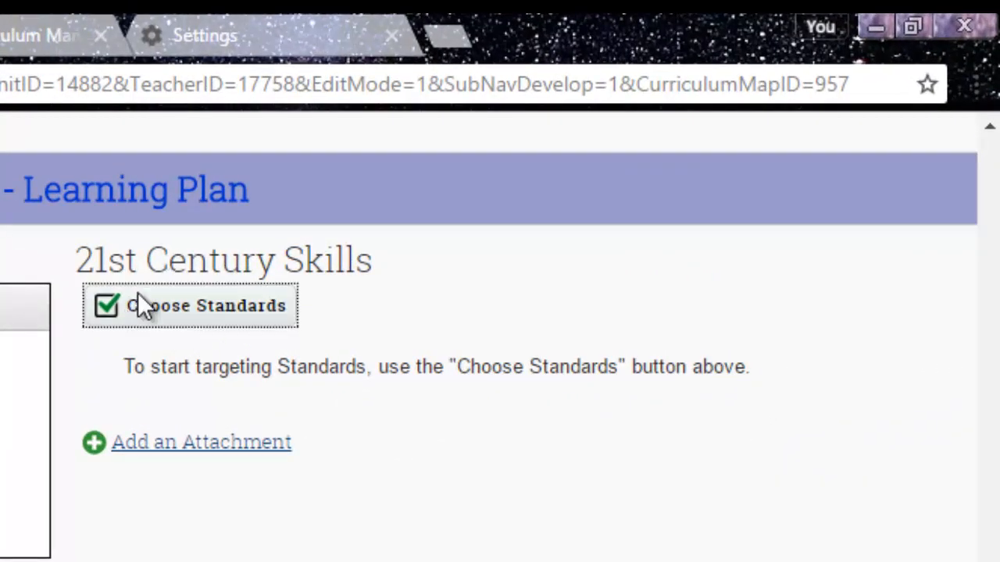
left_click(138, 295)
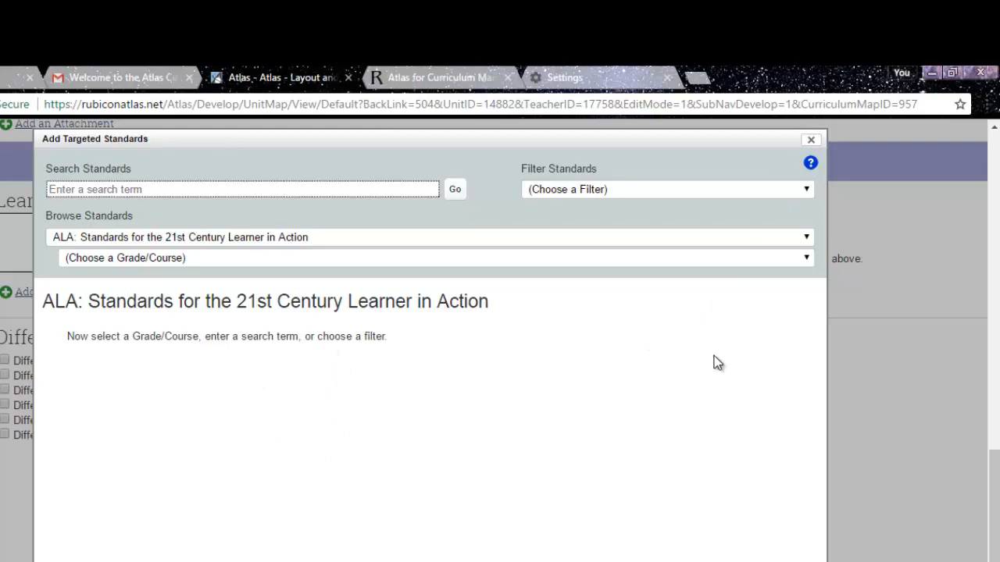
left_click(811, 139)
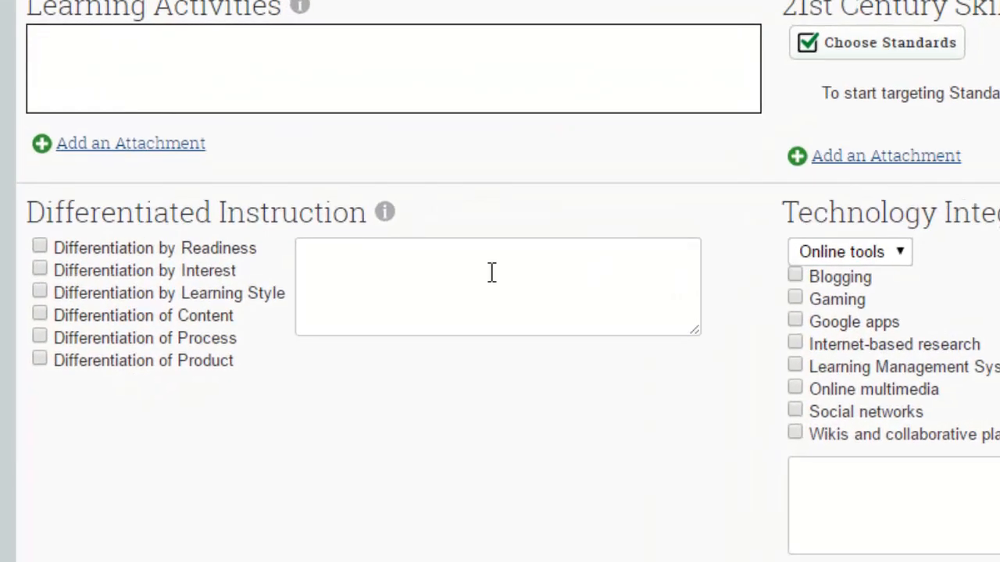
Mark Differentiated Instruction for the unit as Differentiation by Readiness, Differentiation by Interest and Differentiation of Content.
mouse_move(160, 212)
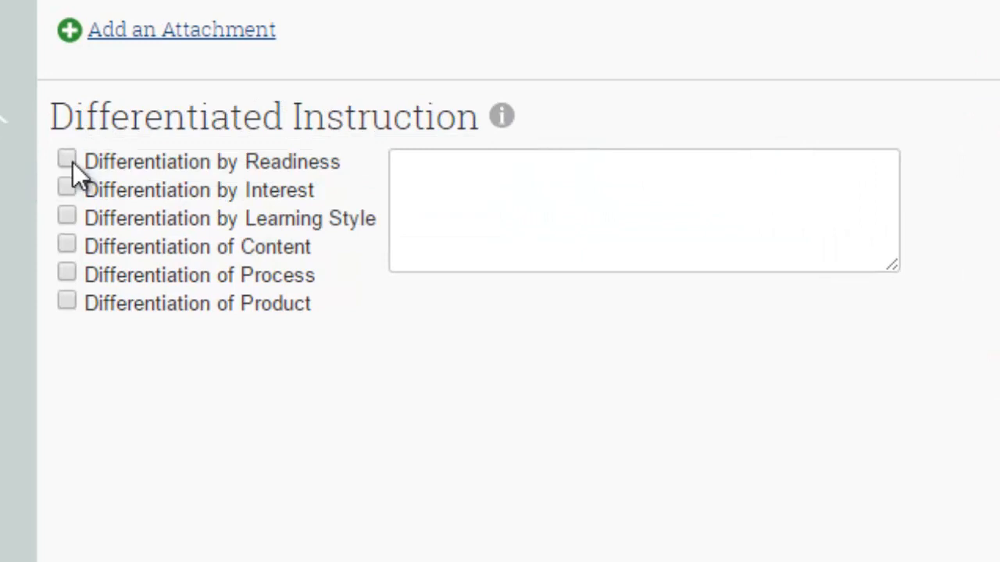
left_click(69, 160)
left_click(69, 187)
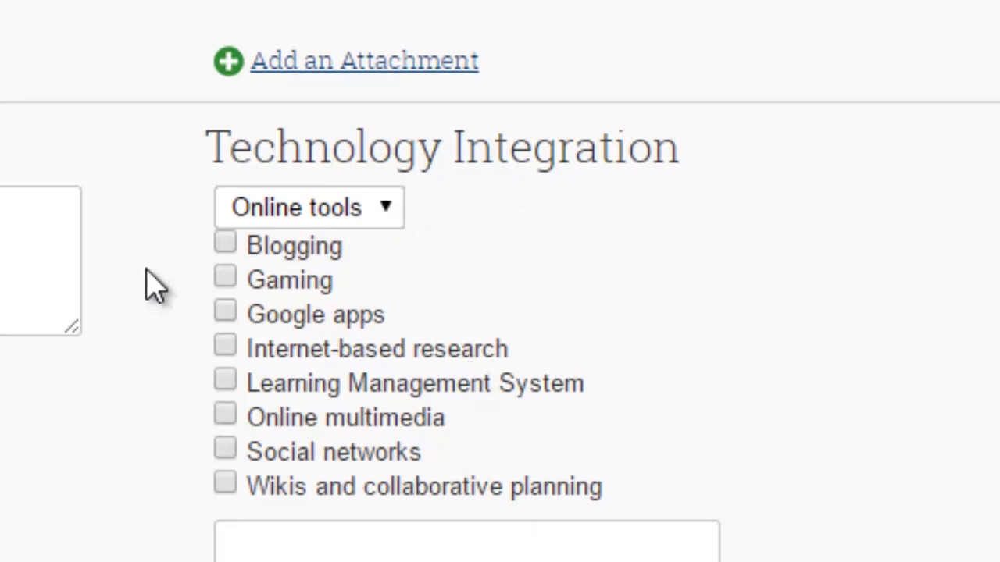
Select Blogging, Gaming, Google apps and Social networks as the online tools under Technology Integration.
left_click(231, 247)
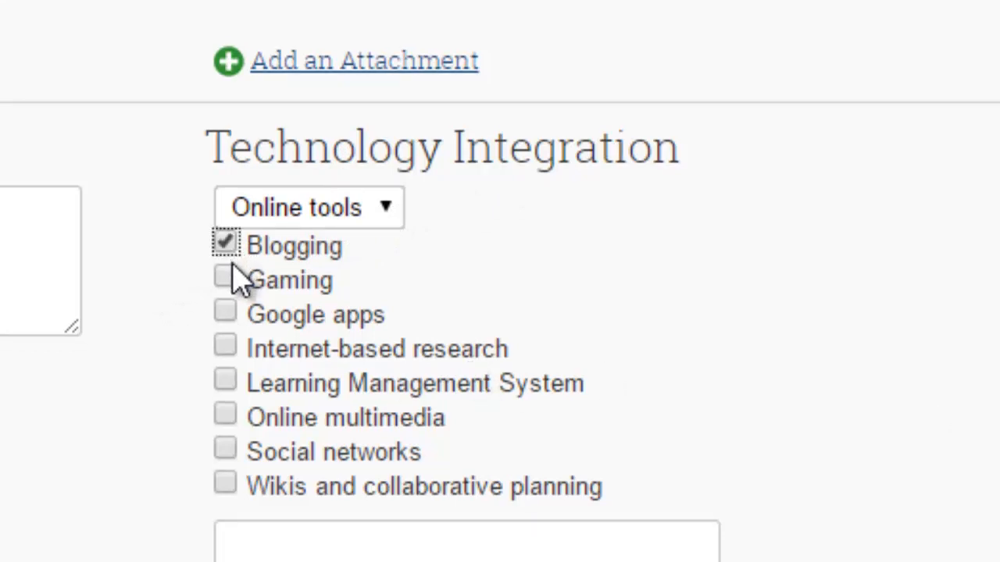
left_click(228, 279)
left_click(227, 313)
left_click(227, 449)
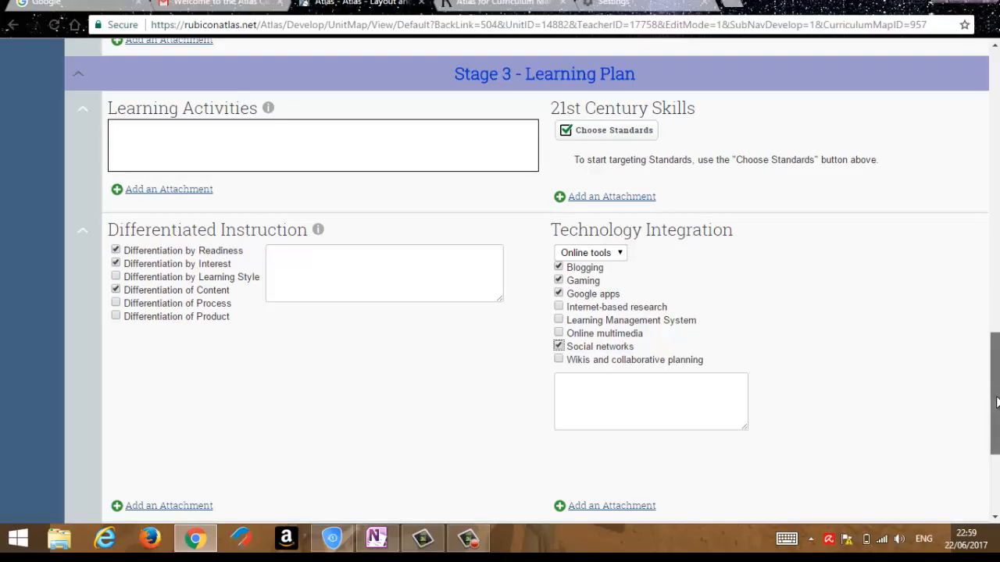
Check the unit planner sections through to Resources and save the Layout and Design Structure unit.
left_click_drag(996, 399, 996, 432)
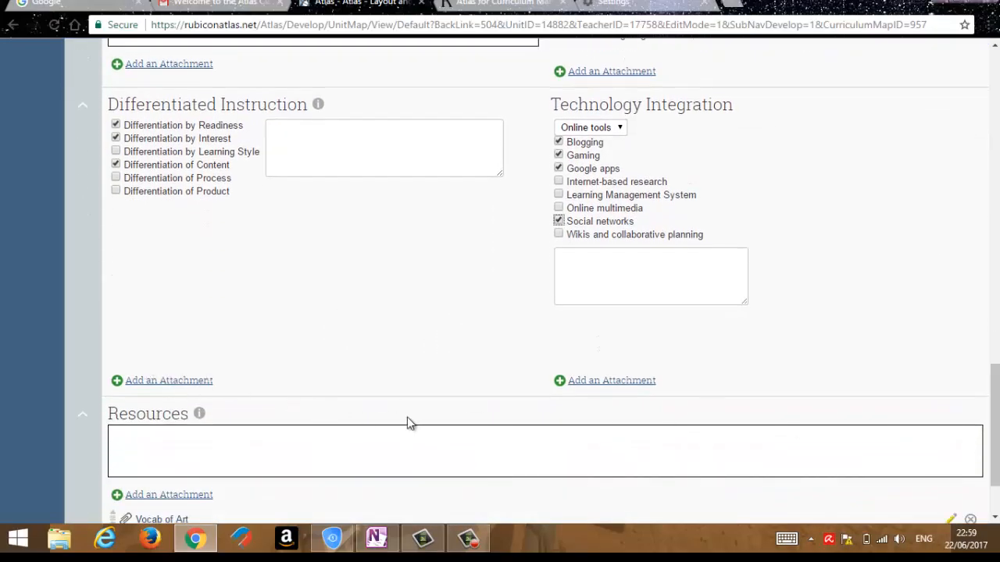
left_click_drag(995, 426, 995, 451)
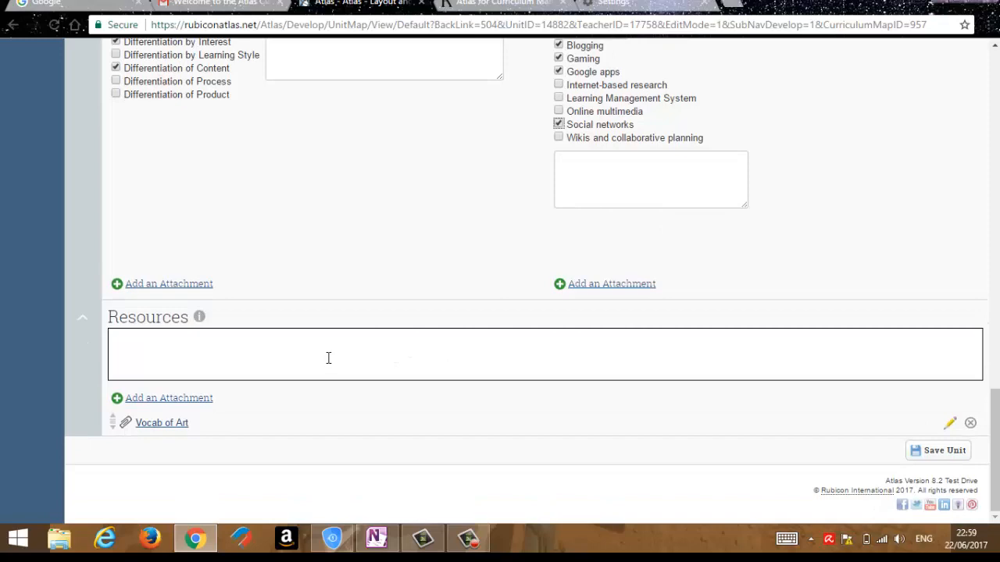
left_click_drag(994, 418, 995, 129)
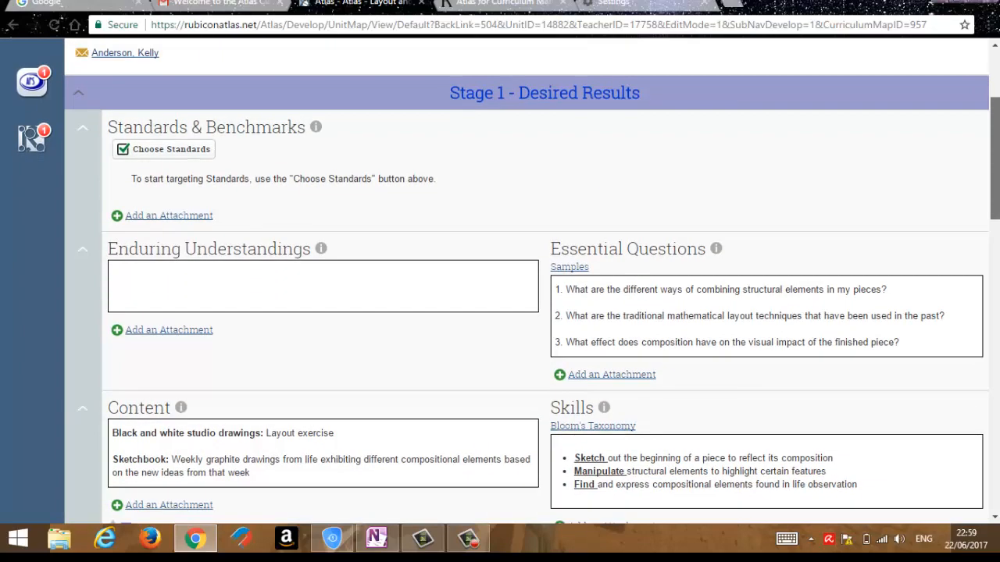
scroll(526, 281, "down", 6)
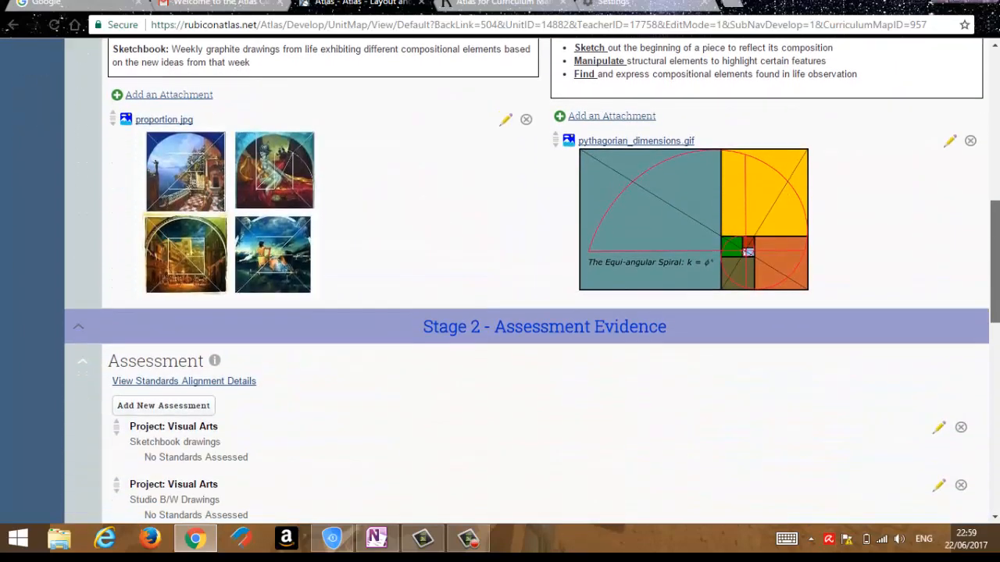
scroll(526, 281, "down", 4)
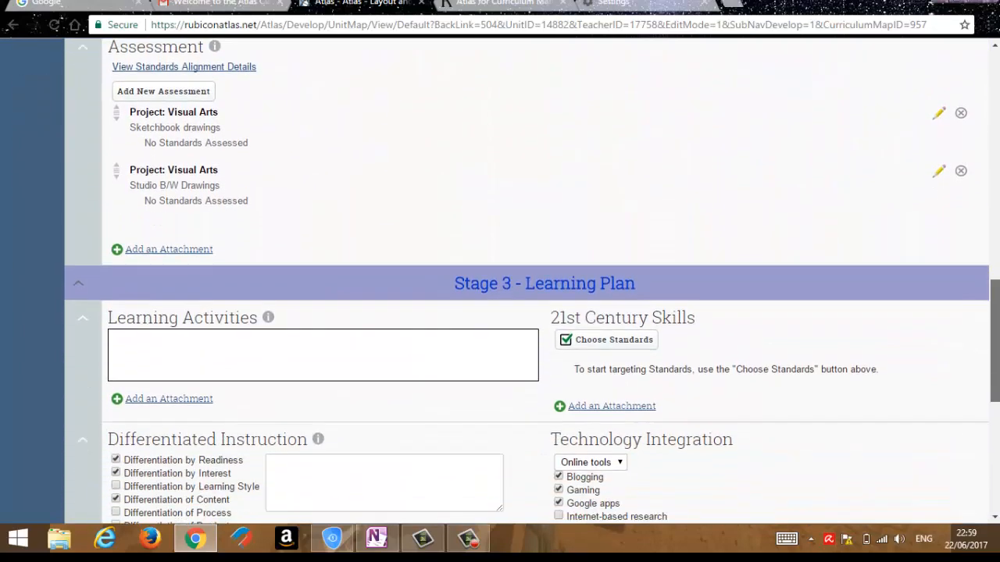
left_click_drag(999, 311, 997, 32)
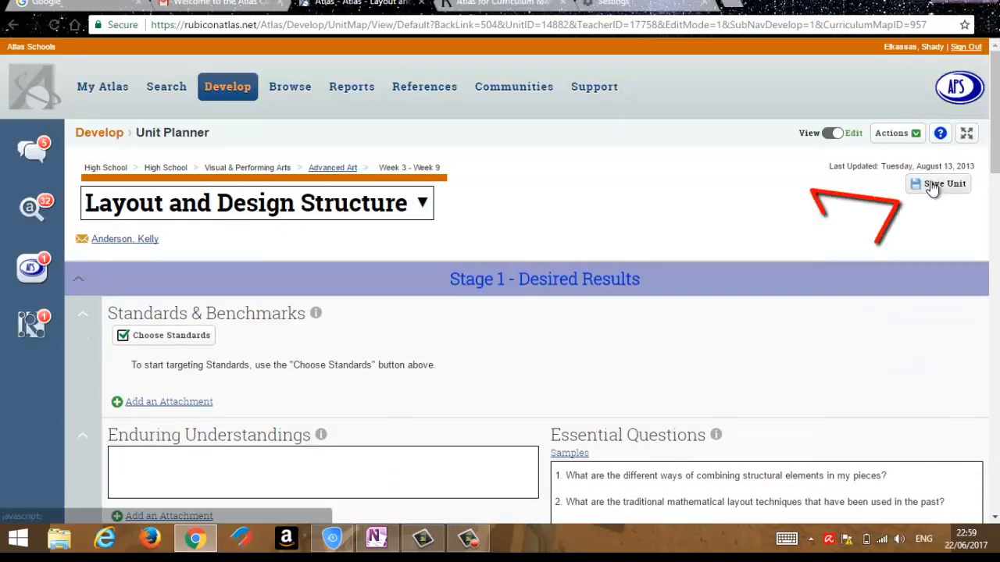
left_click(934, 184)
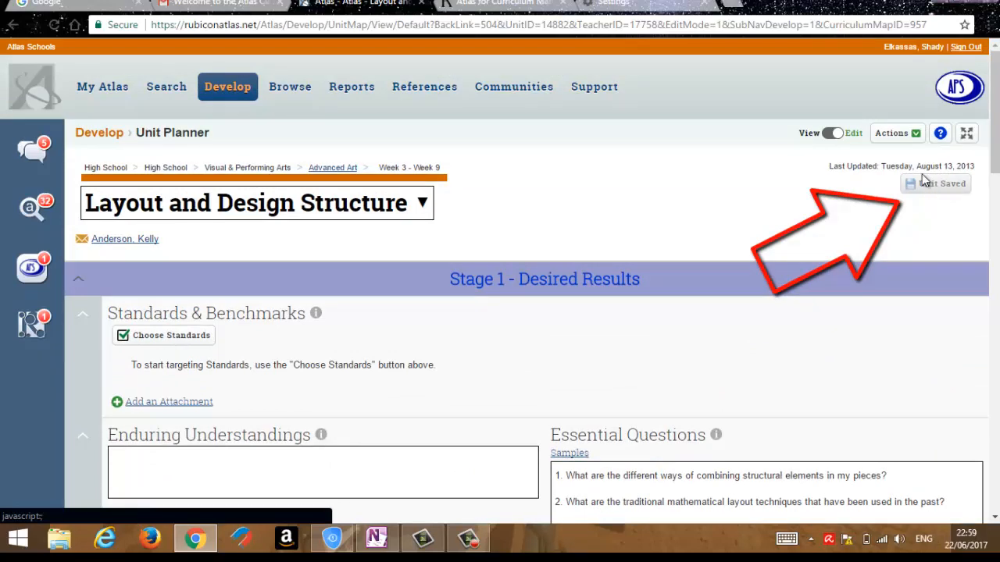
Bring up the list of Advanced Art units and view the course's unit calendar.
mouse_move(898, 136)
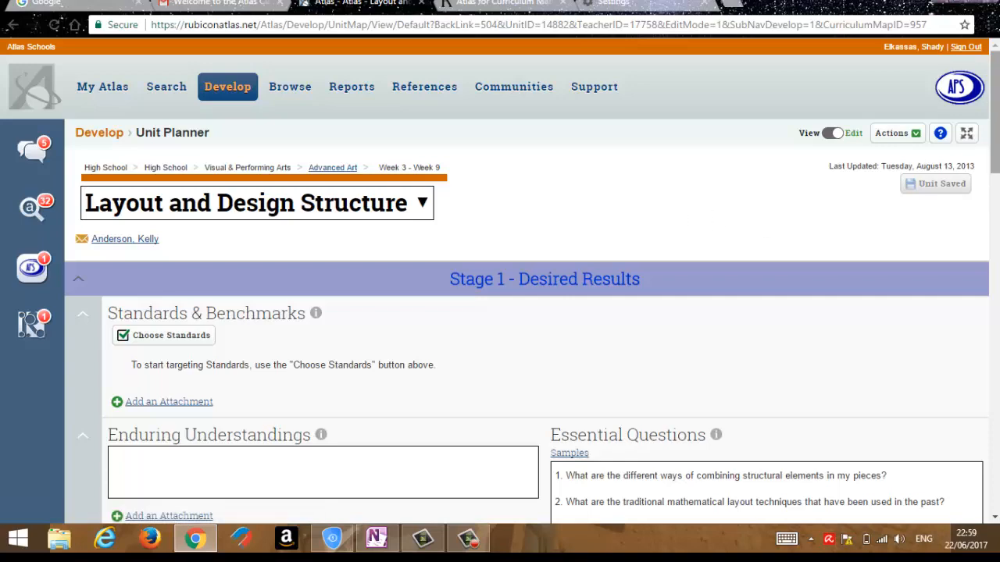
mouse_move(993, 115)
left_mouse_down()
mouse_move(993, 143)
mouse_move(992, 112)
left_mouse_up()
left_click(422, 205)
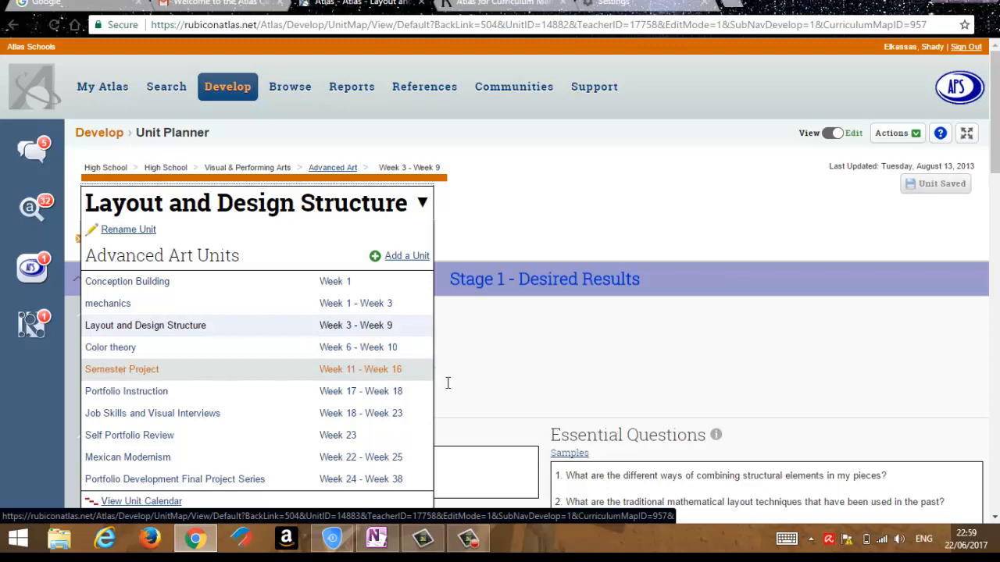
left_click(161, 503)
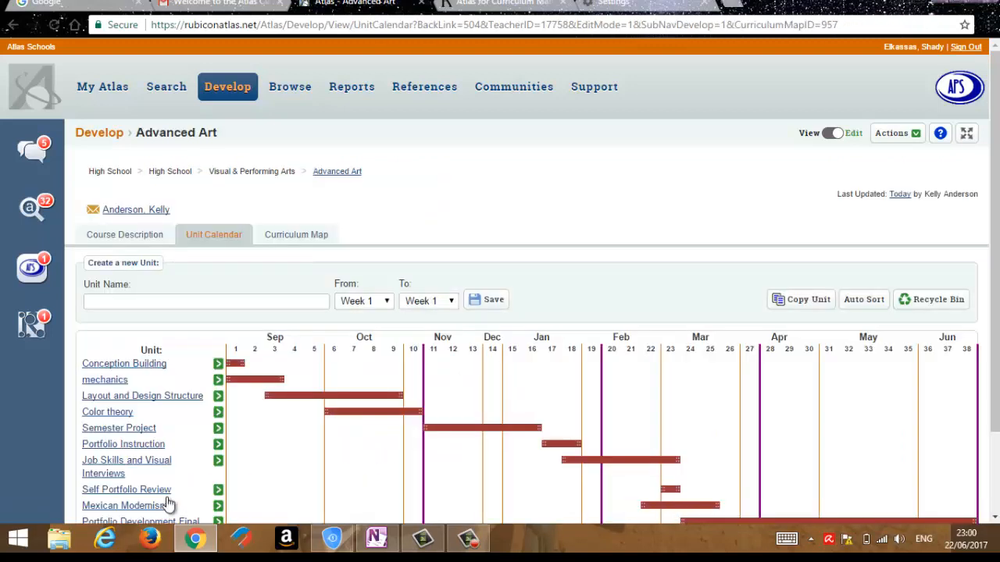
scroll(988, 351, "down", 2)
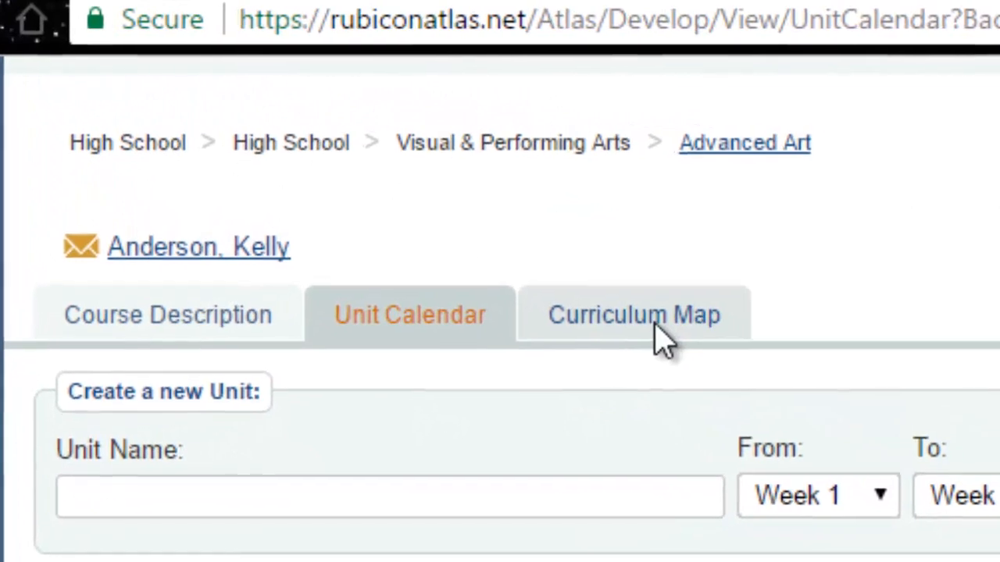
Open the Advanced Art curriculum map and examine its columns from Standards & Benchmarks to Resources.
left_click(655, 328)
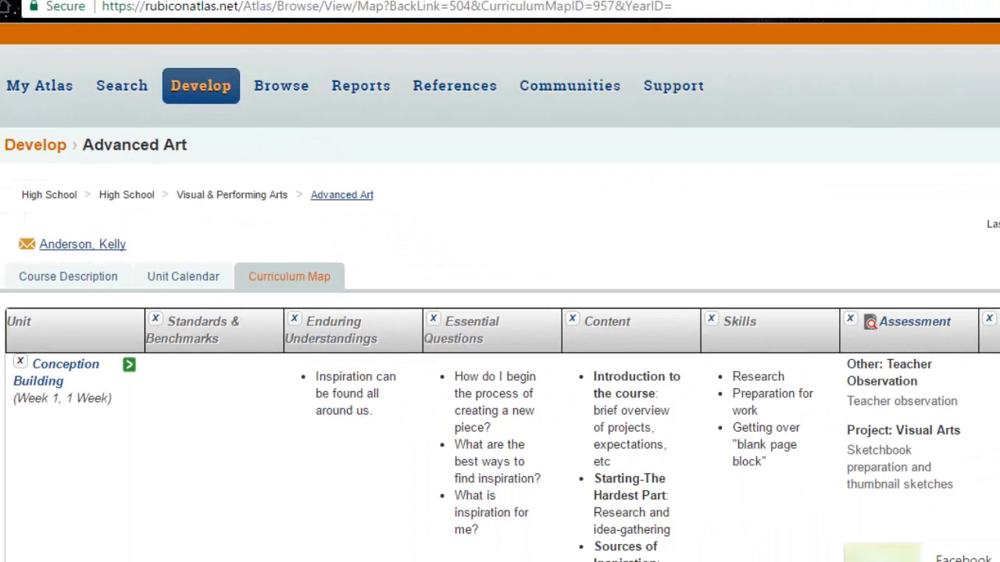
scroll(500, 293, "down", 3)
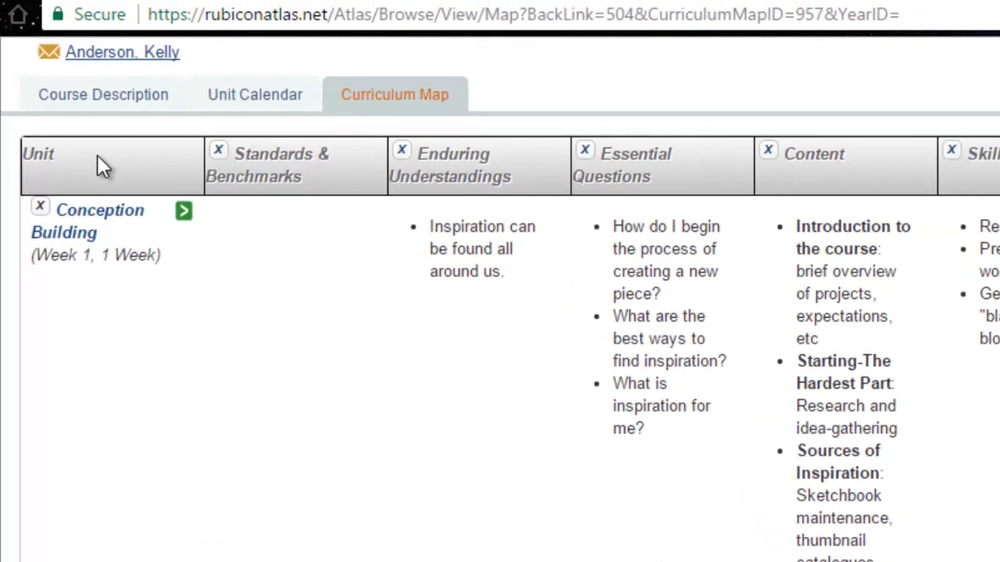
mouse_move(200, 134)
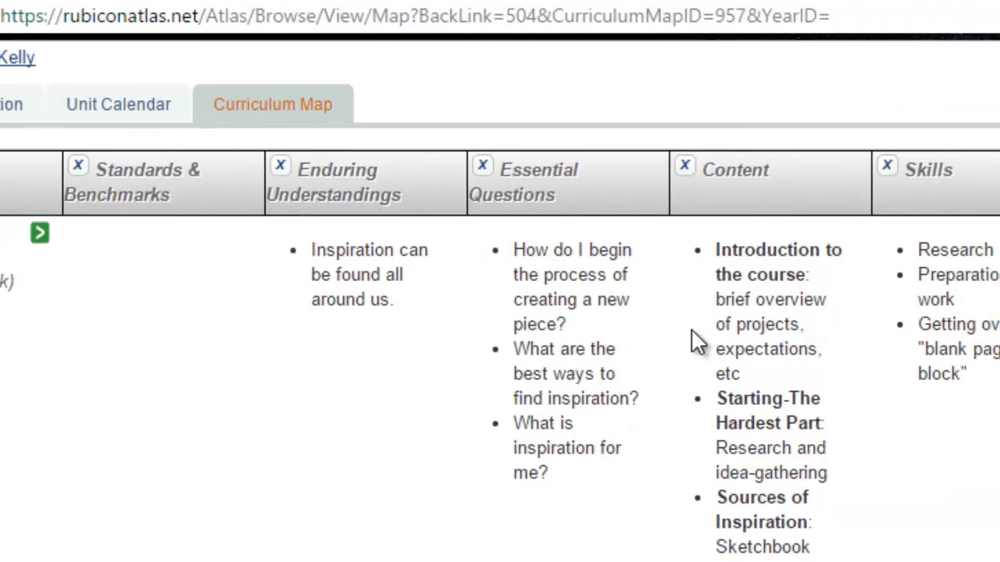
mouse_move(907, 171)
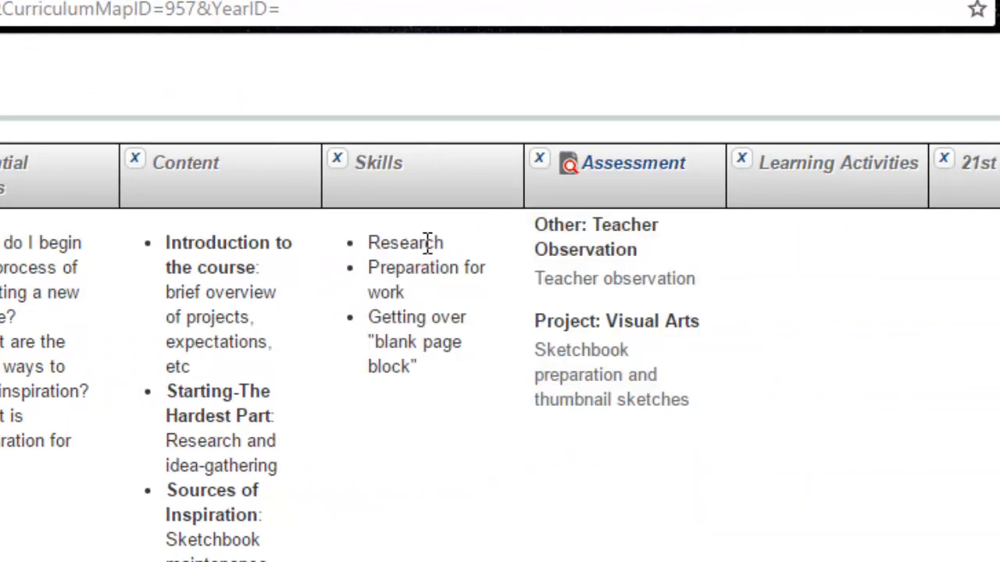
mouse_move(654, 181)
scroll(500, 339, "right", 3)
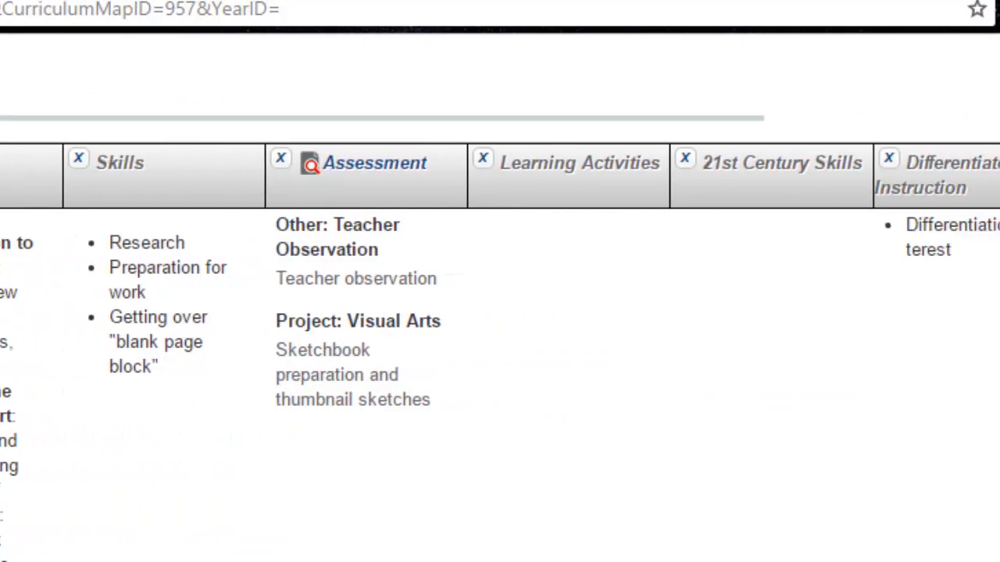
scroll(598, 353, "right", 2)
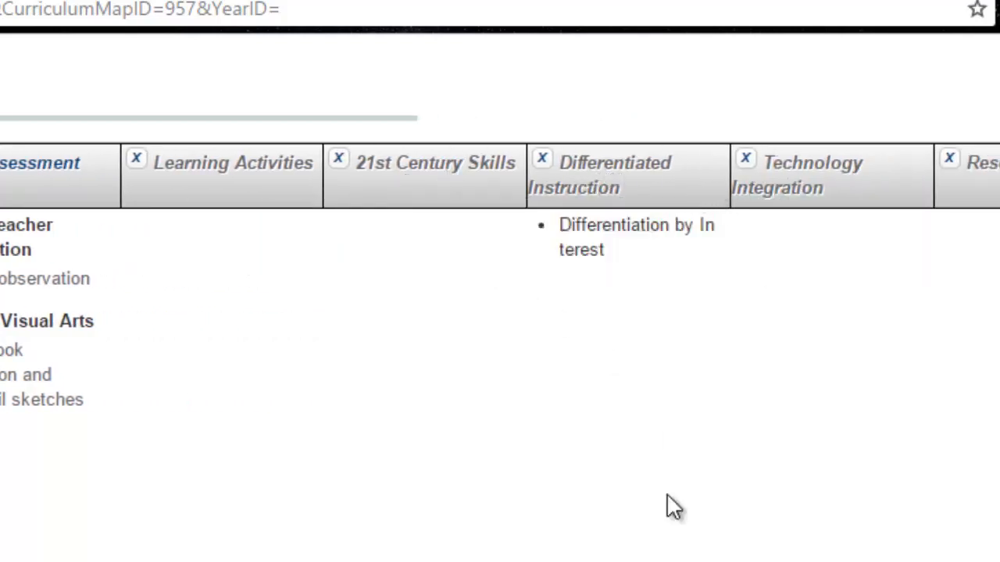
scroll(500, 261, "right", 1)
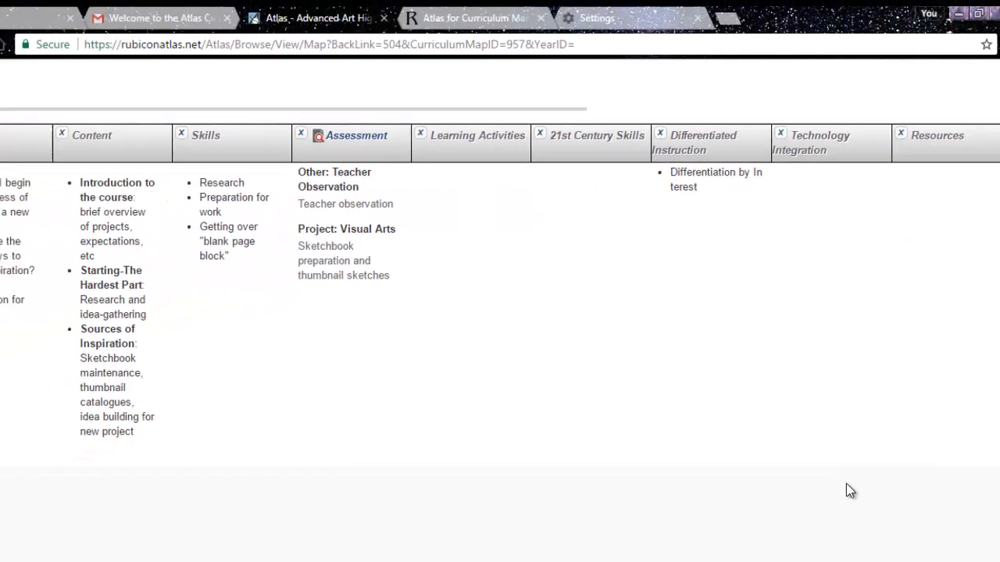
Review the curriculum map's unit rows from mechanics down to Portfolio Development Final Project Series.
left_click_drag(725, 555, 361, 554)
scroll(500, 305, "down", 15)
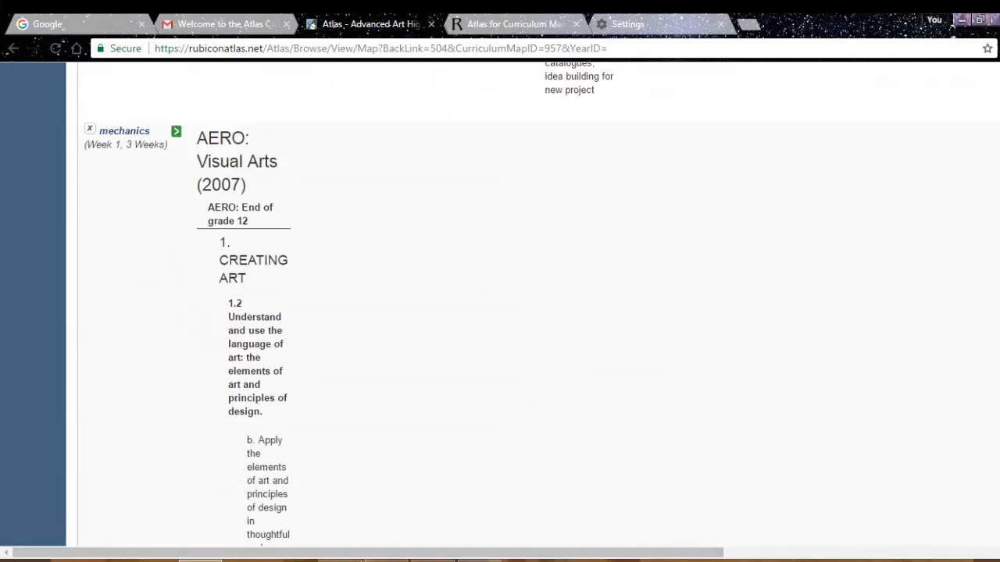
scroll(500, 305, "down", 15)
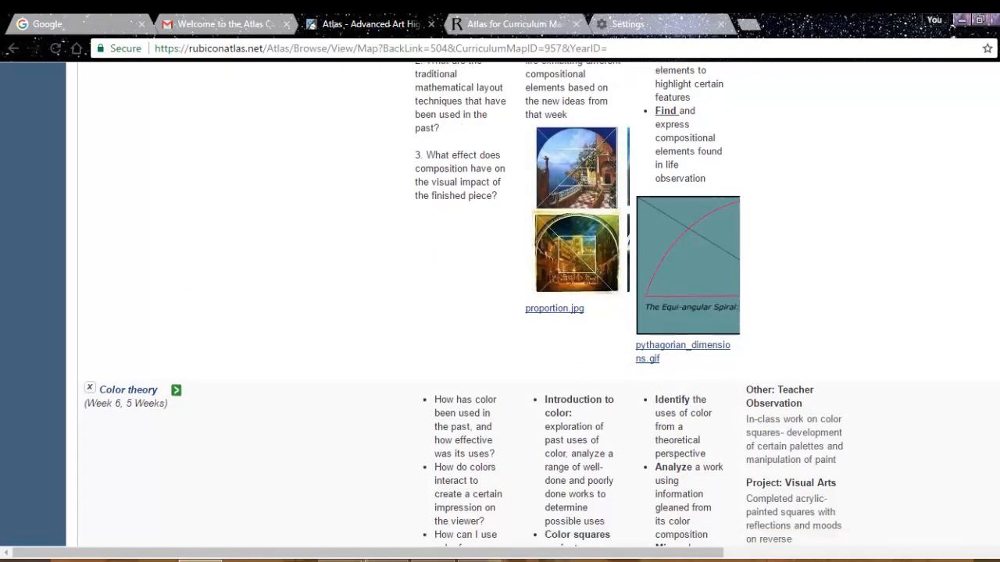
scroll(499, 304, "down", 15)
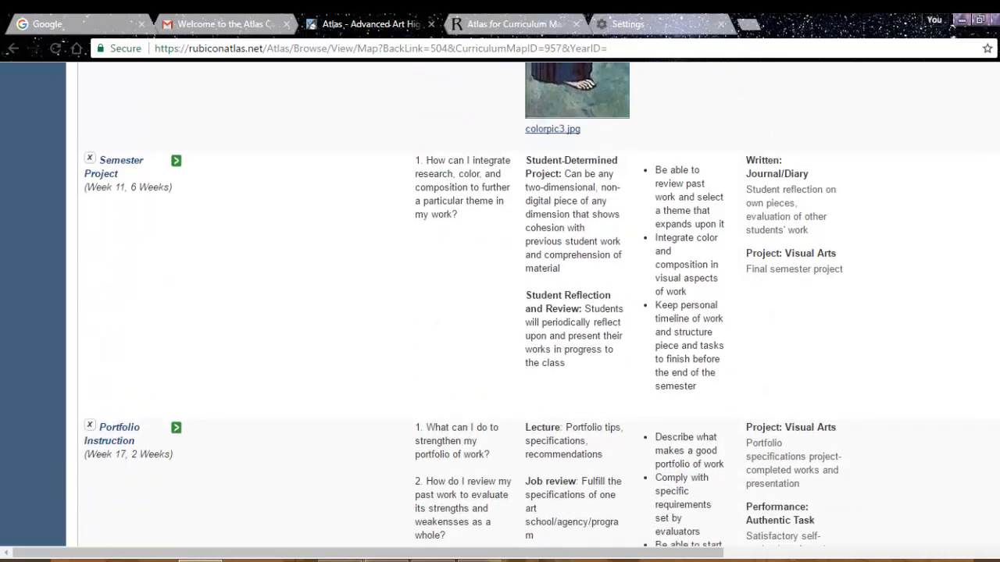
scroll(499, 305, "down", 3)
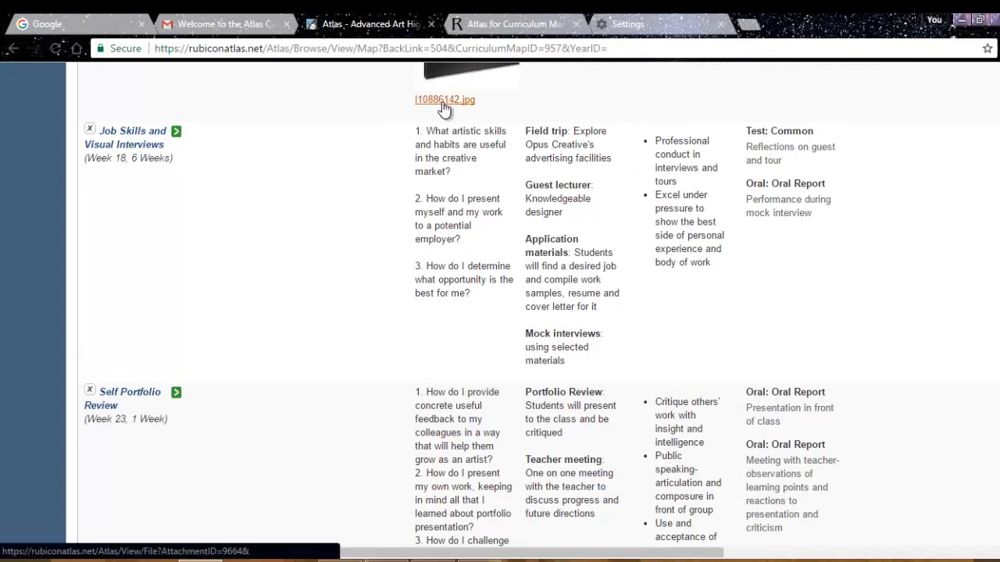
scroll(499, 305, "down", 3)
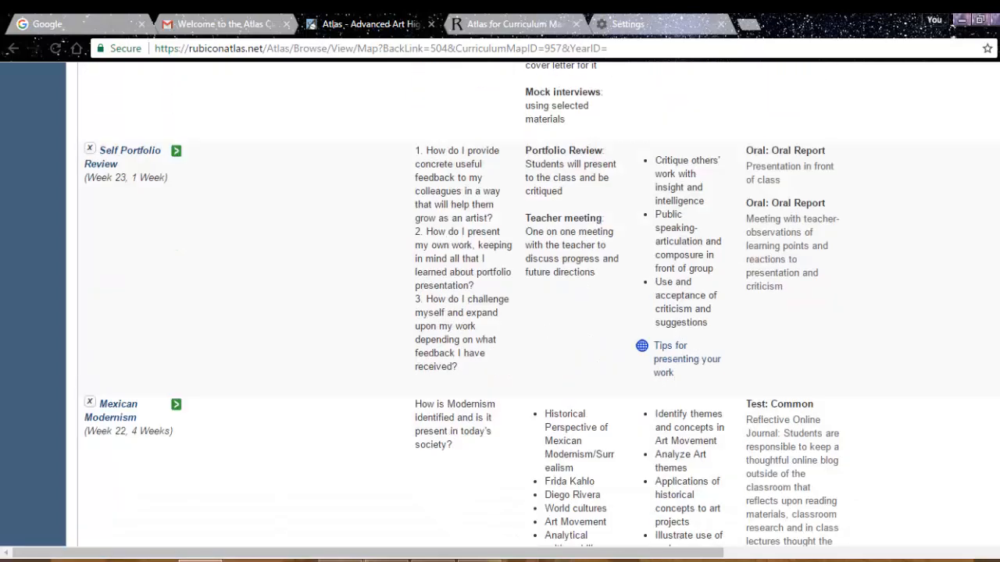
scroll(500, 304, "down", 10)
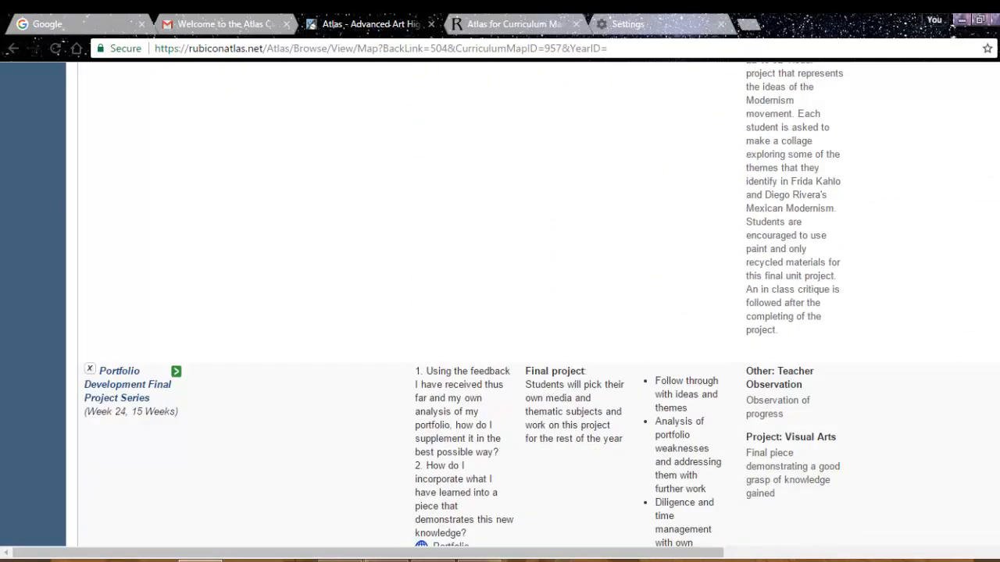
Export the Advanced Art curriculum map to Word.
scroll(500, 305, "up", 15)
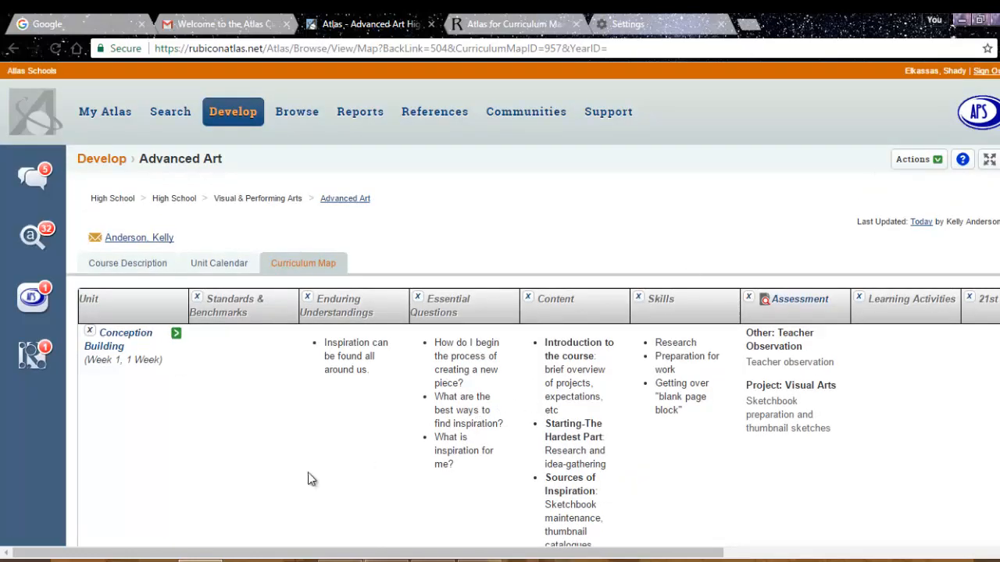
left_click(917, 159)
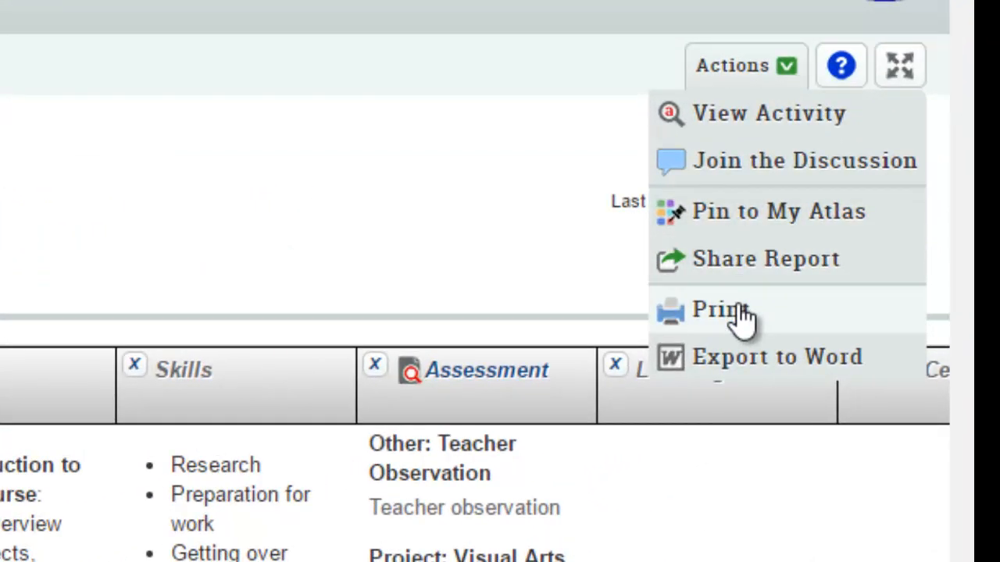
left_click(743, 373)
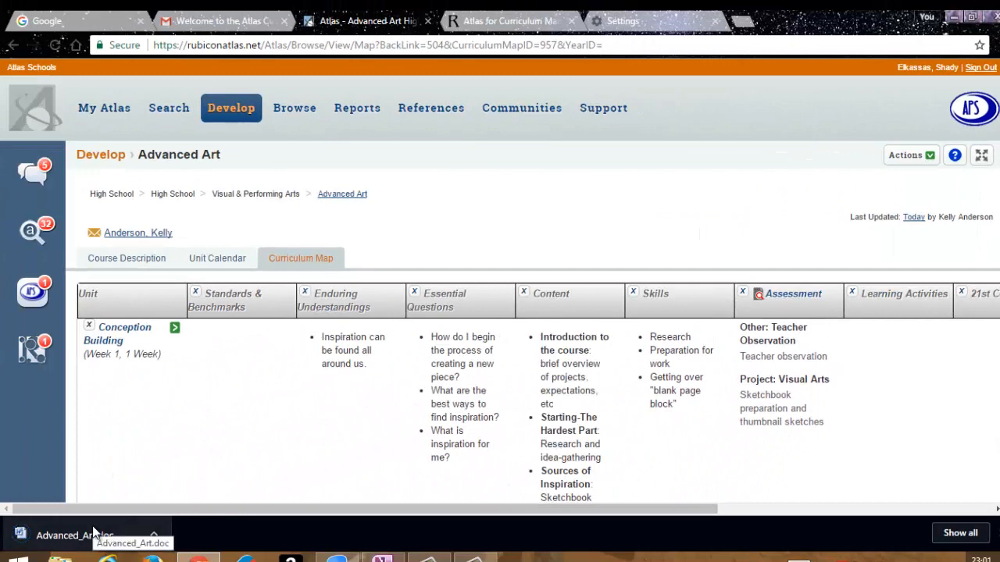
Open the exported Advanced_Art.doc in Word with editing enabled and review its curriculum table in a maximized window.
left_click(93, 533)
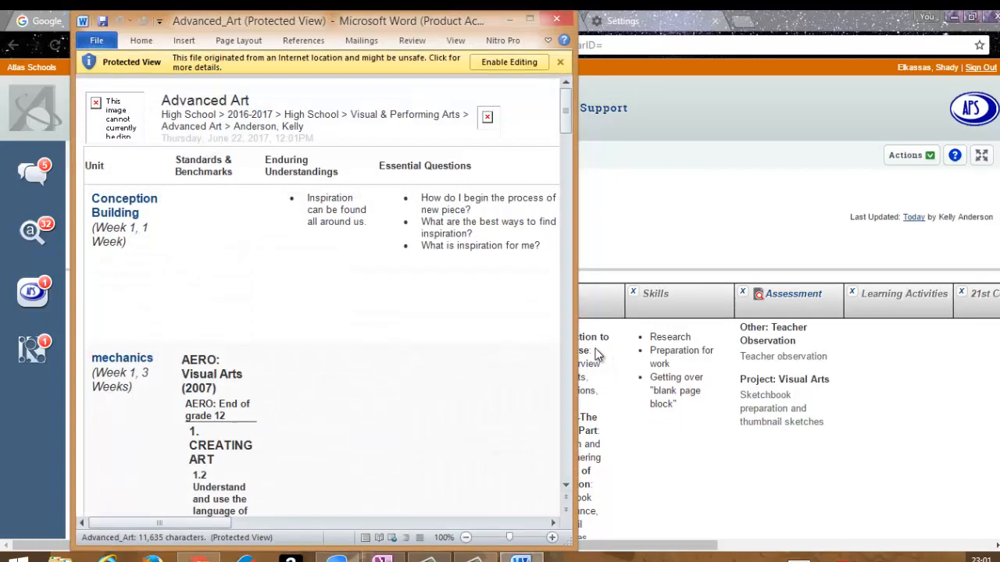
left_click(498, 123)
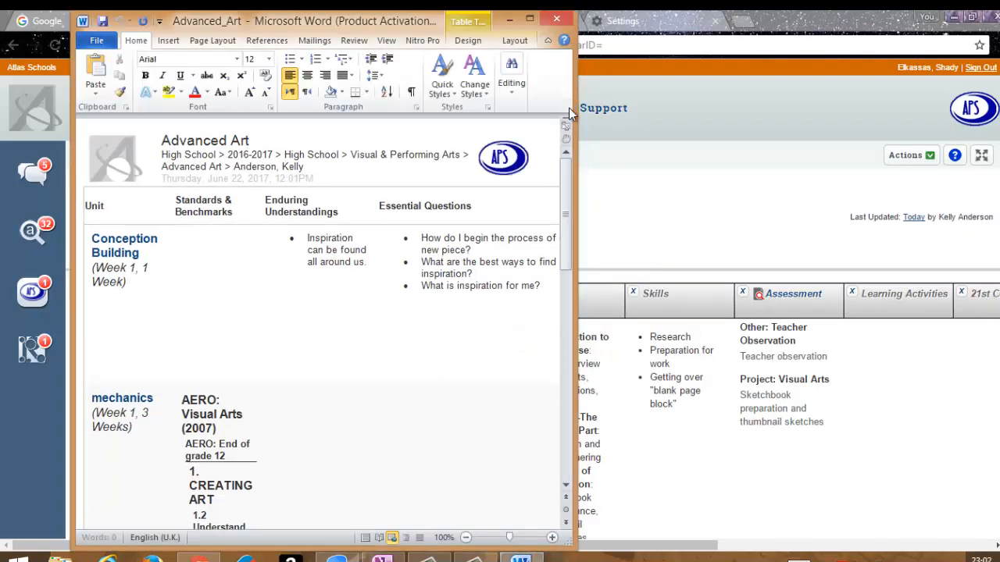
left_click(532, 17)
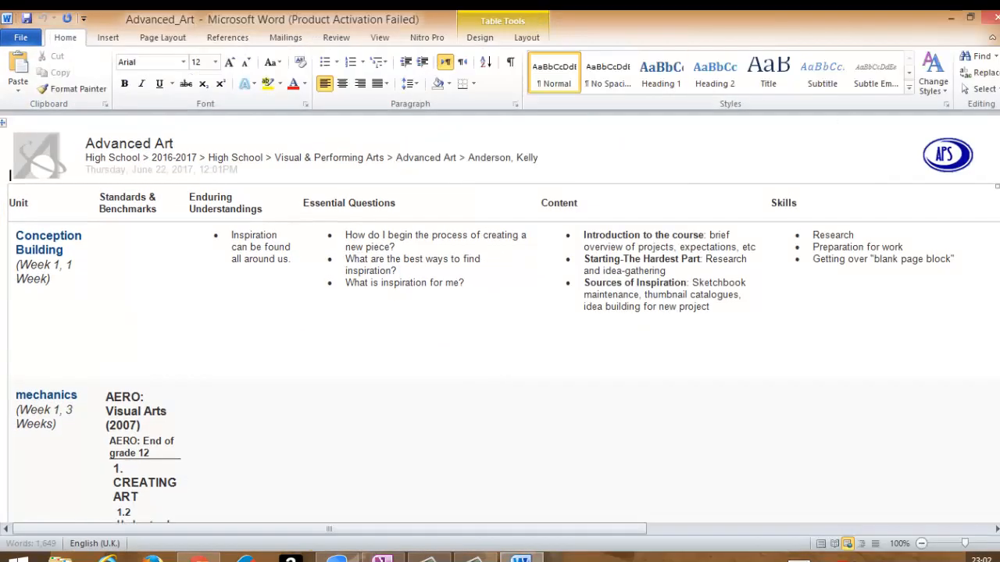
scroll(500, 332, "down", 20)
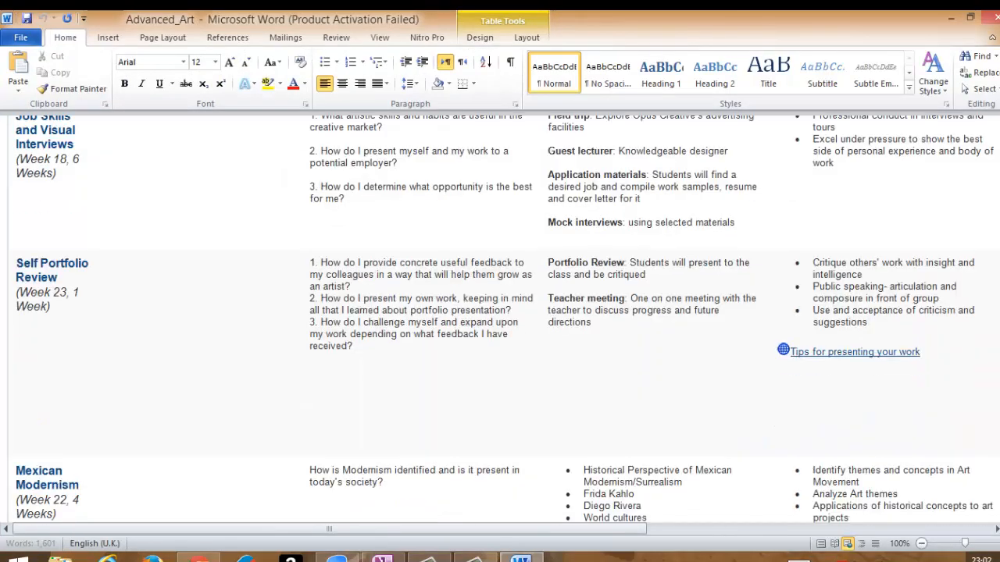
scroll(500, 331, "down", 10)
scroll(500, 331, "up", 20)
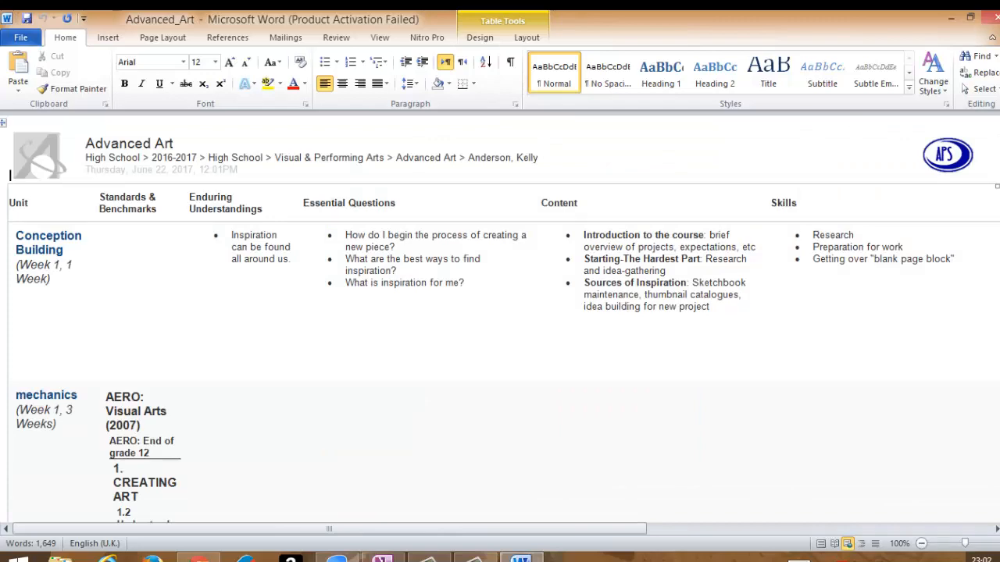
Minimize the Word document to return to Atlas and compare the unit rows of the online Advanced Art curriculum map.
left_click(950, 17)
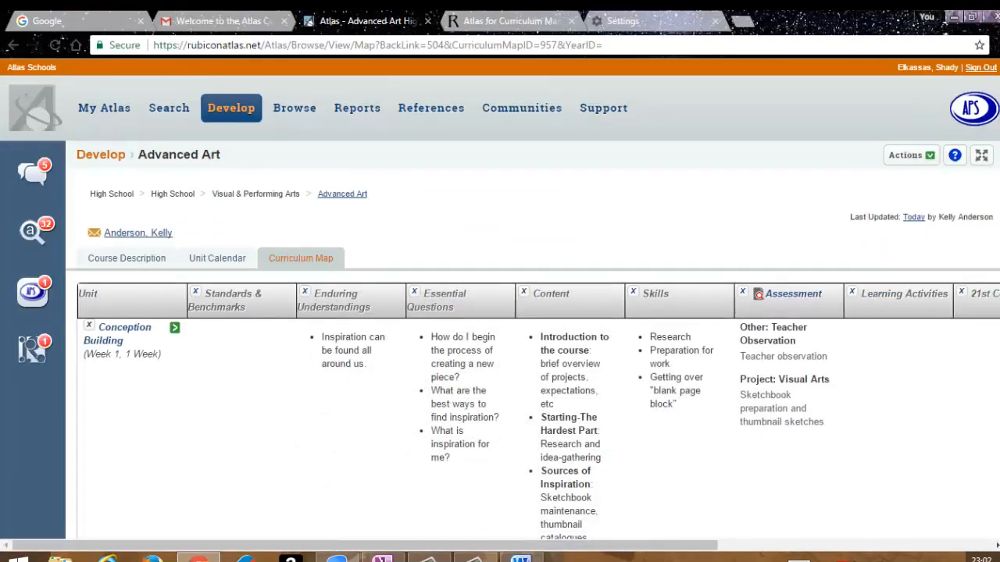
scroll(500, 313, "down", 20)
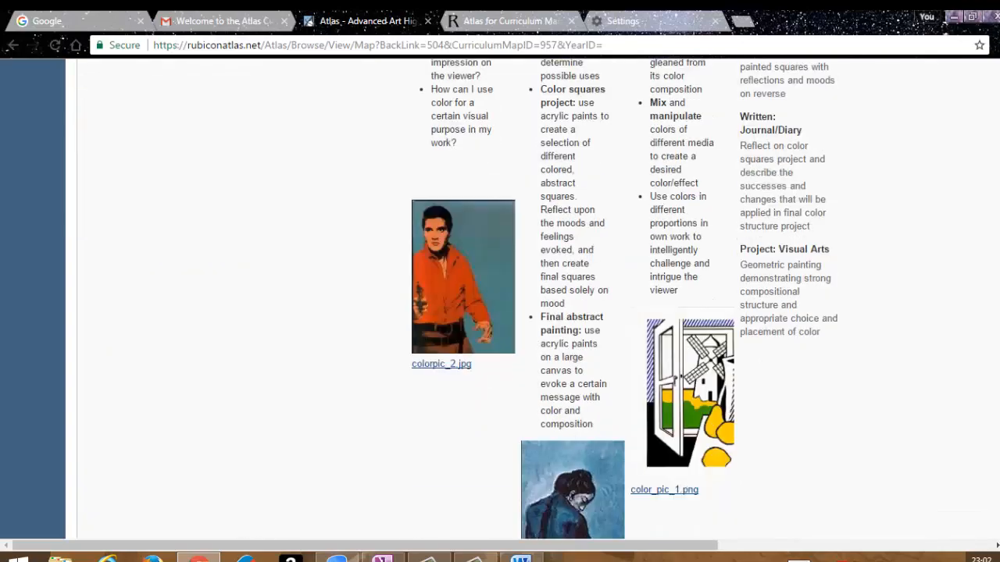
scroll(500, 313, "down", 10)
scroll(499, 312, "up", 20)
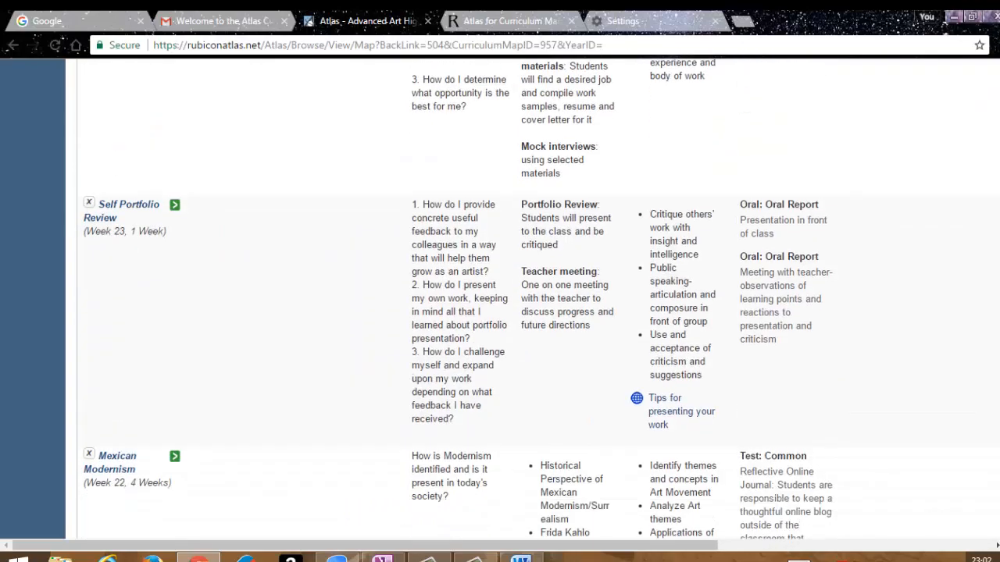
scroll(500, 313, "up", 3)
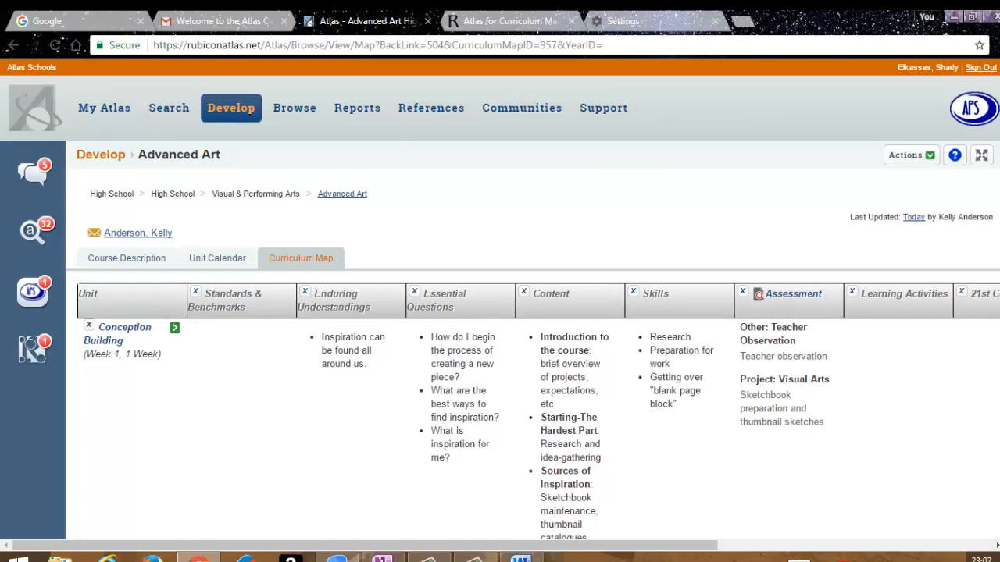